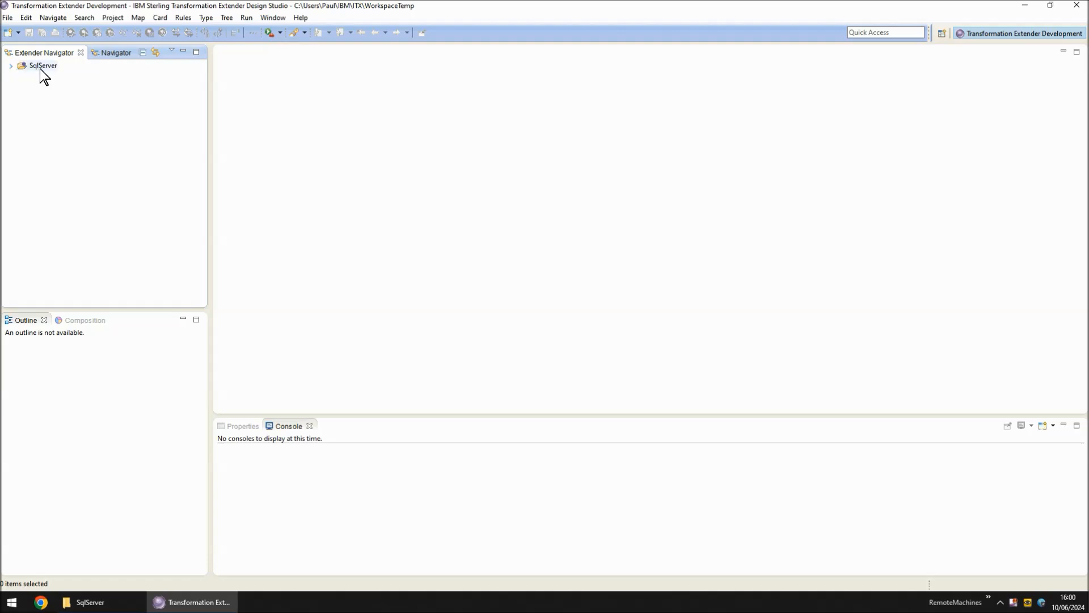
# Step: Expand the SqlServer project and open QueryFile1.mdq from its Windows folder in Database Interface Designer
pyautogui.click(12, 66)
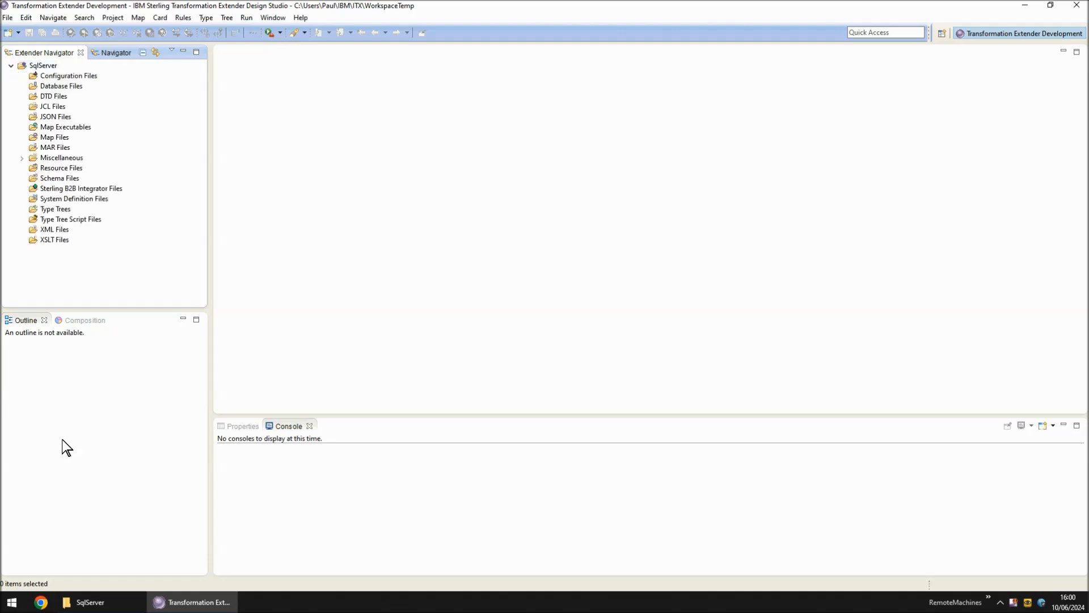
pyautogui.click(85, 602)
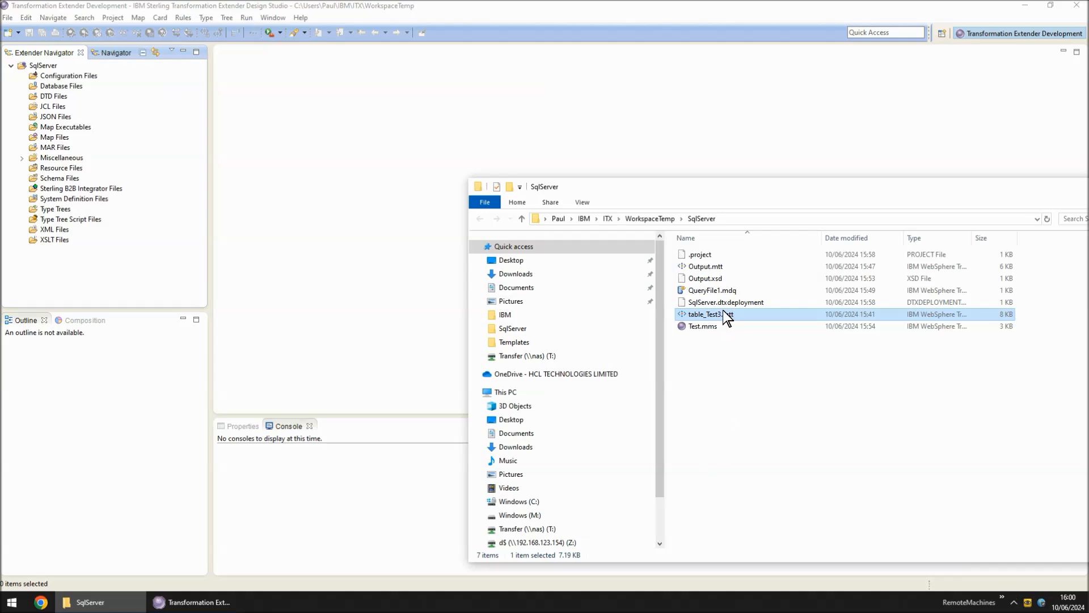
pyautogui.click(732, 291)
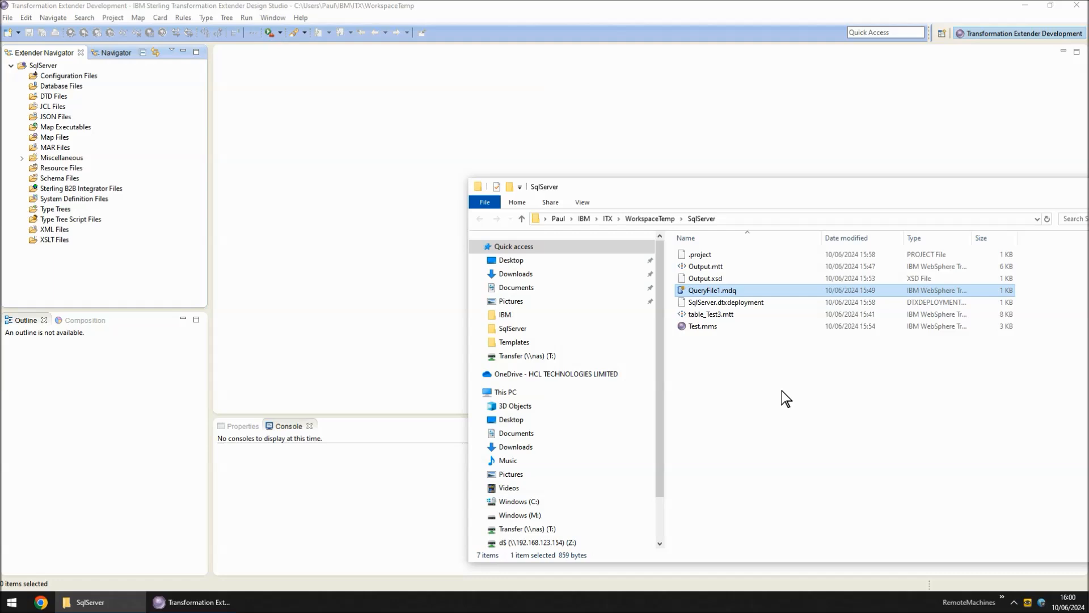
pyautogui.press('Return')
# Step: Review the SQL statement of Query3 under the VM16xSQL database without changing it
pyautogui.click(32, 115)
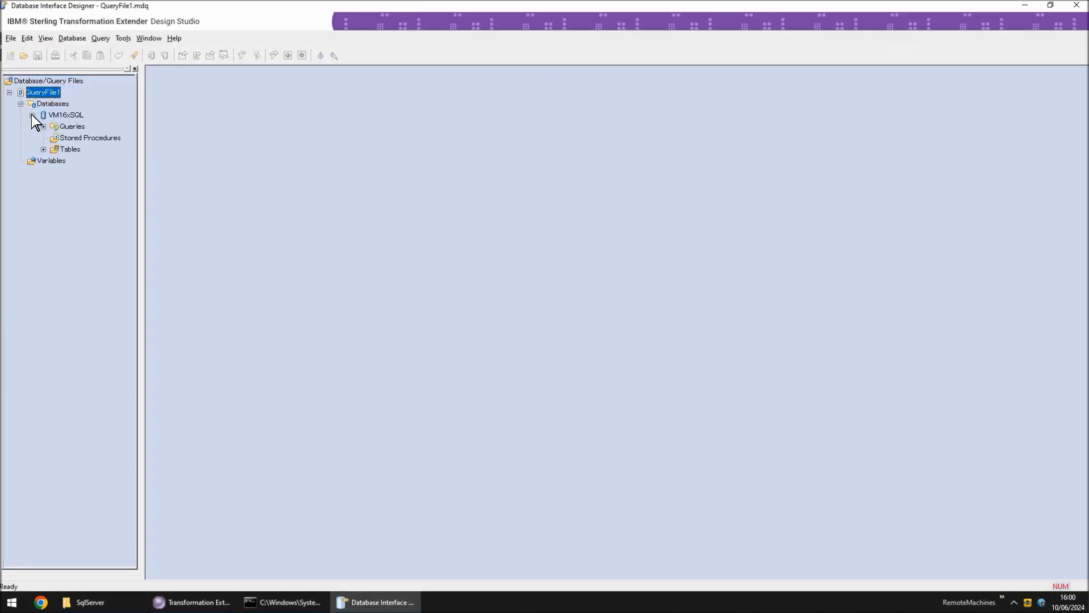
pyautogui.click(43, 127)
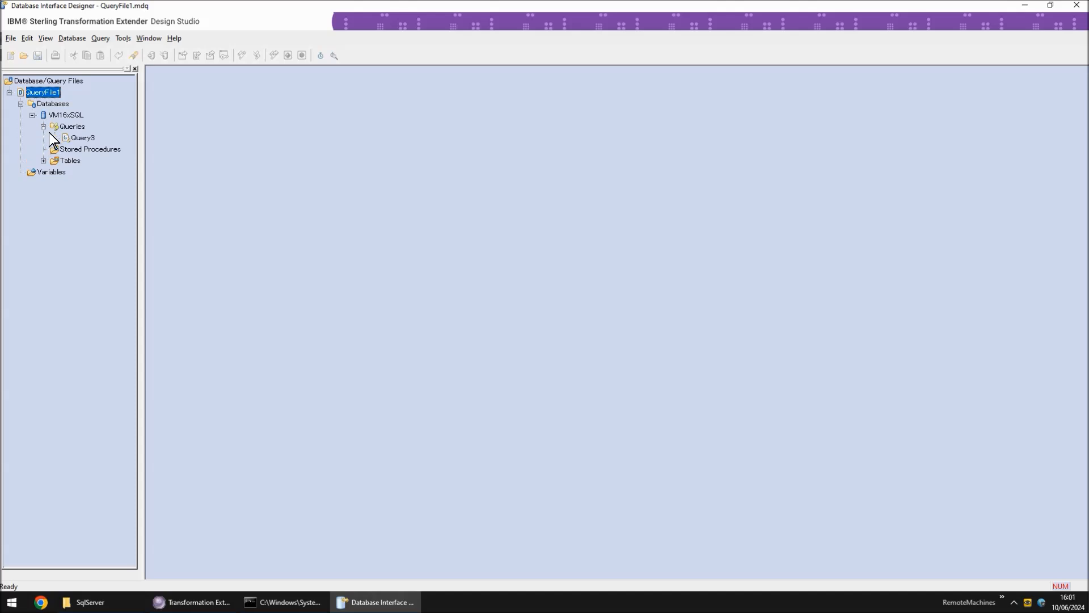
pyautogui.doubleClick(82, 137)
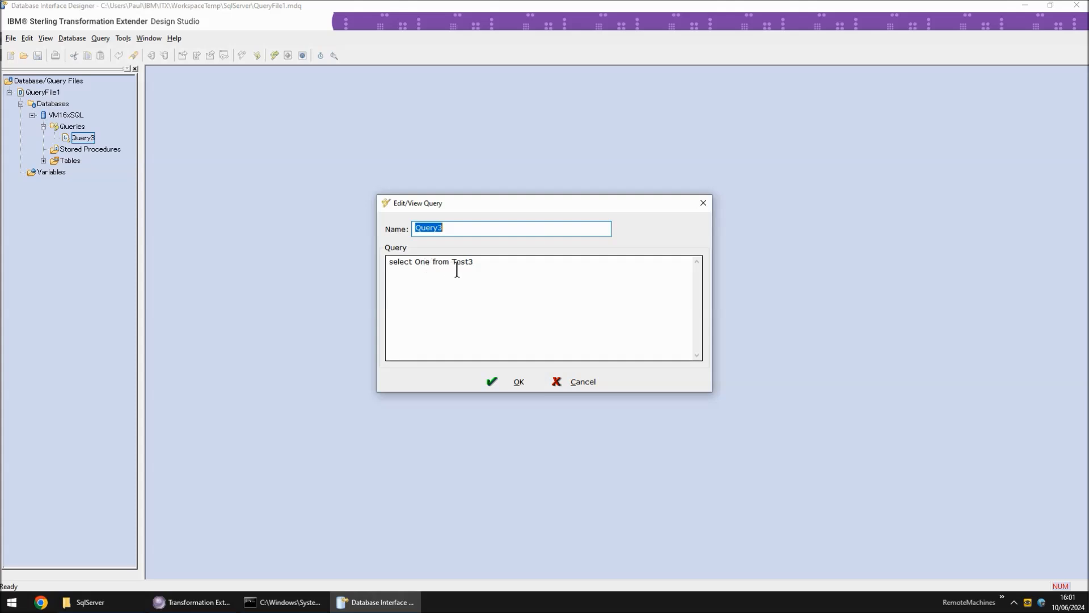
pyautogui.click(582, 385)
# Step: Generate a type tree from Query3 and save it as query_Test3.mtt in the SqlServer folder
pyautogui.rightClick(80, 136)
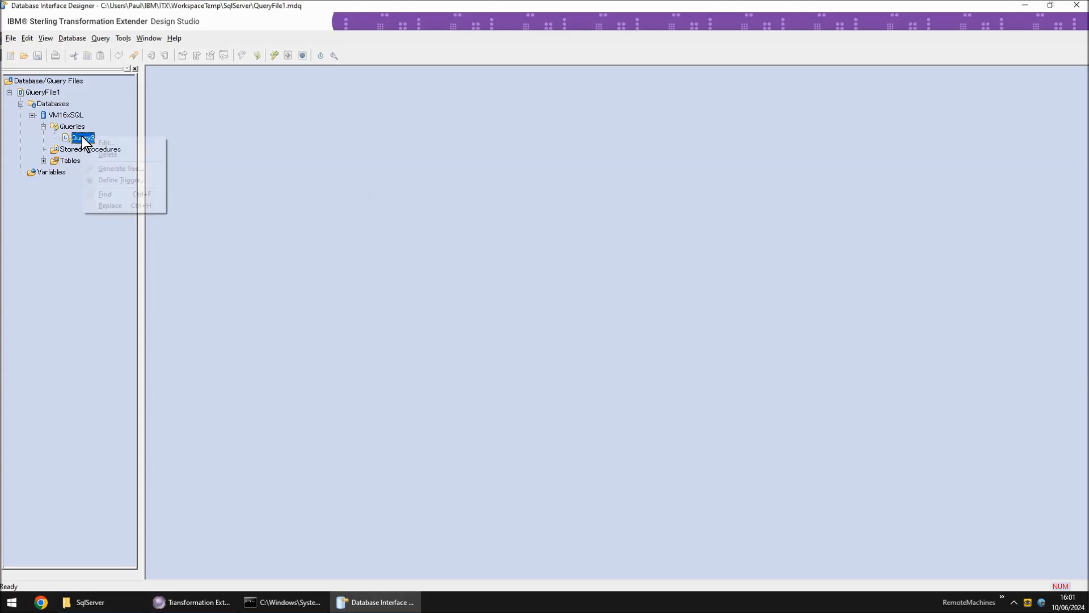
pyautogui.click(126, 165)
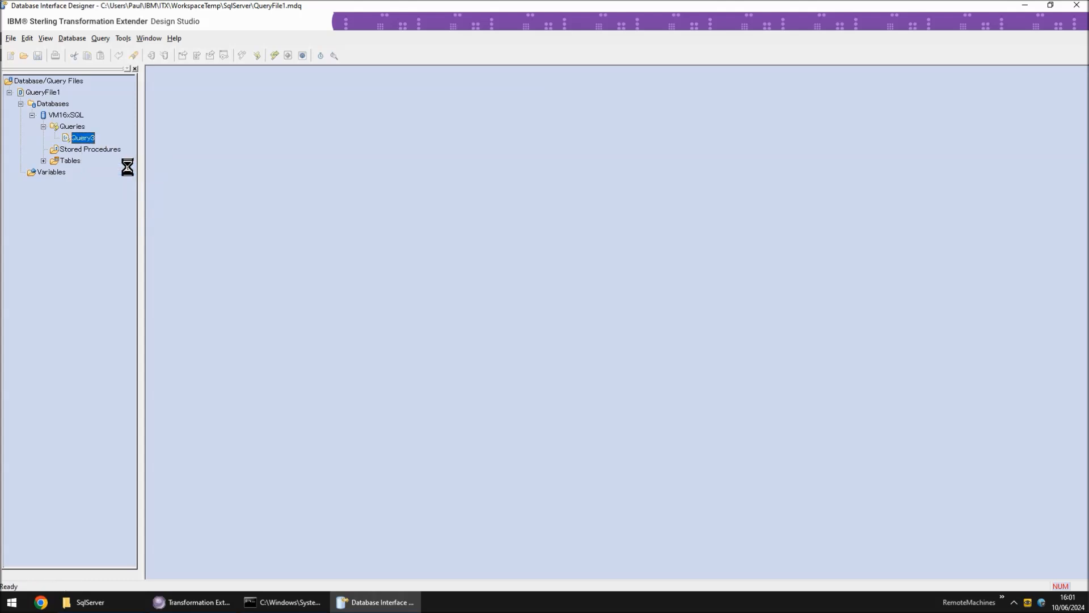
pyautogui.moveTo(539, 185); pyautogui.dragTo(674, 183)
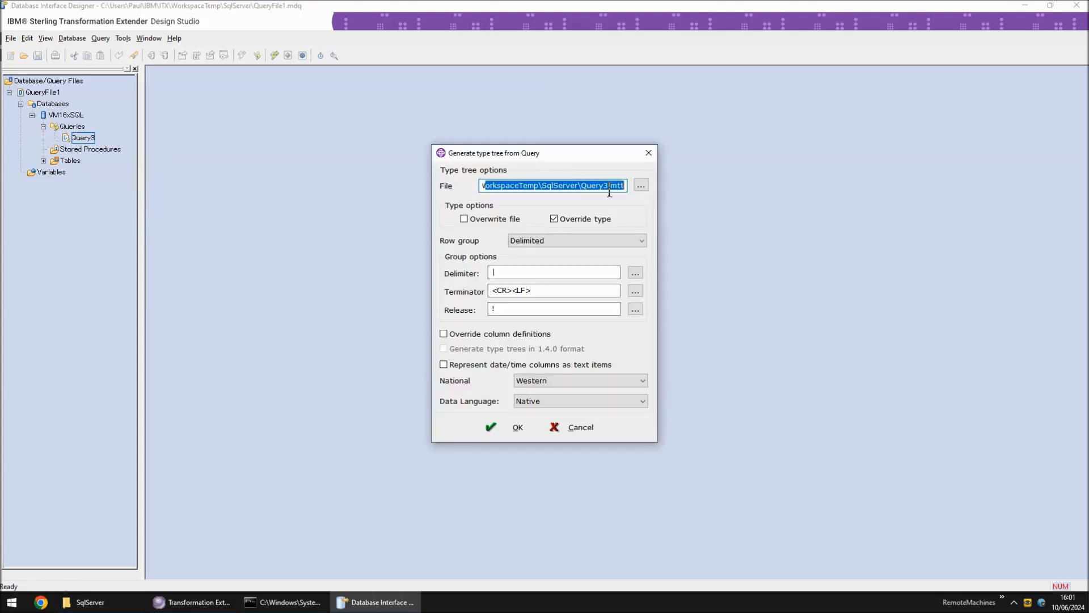
pyautogui.click(585, 186)
pyautogui.press('BackSpace')
pyautogui.write('q')
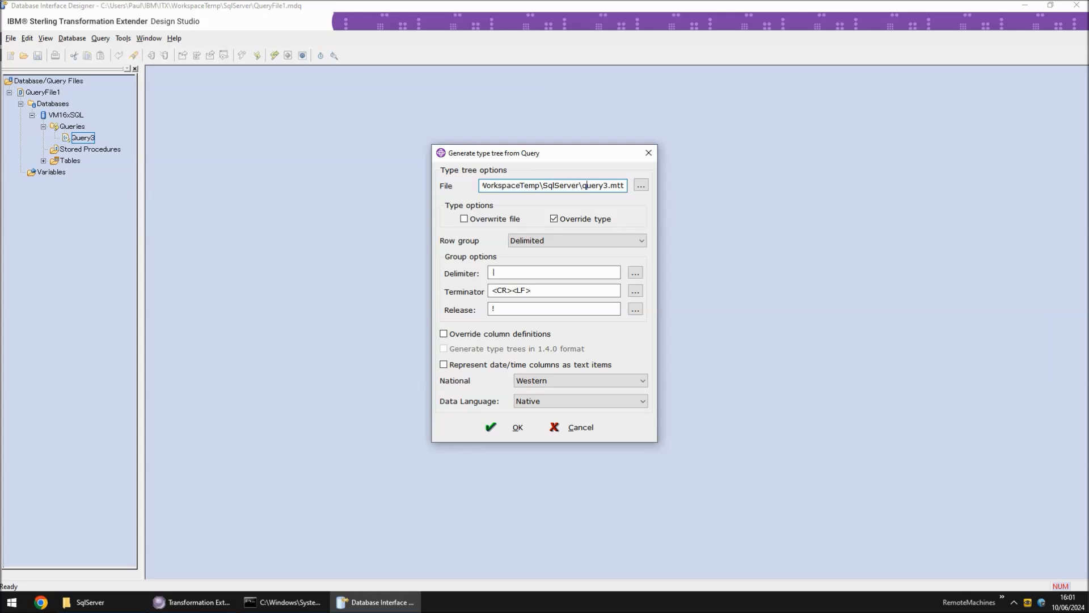
pyautogui.press('Right')
pyautogui.write('_Test')
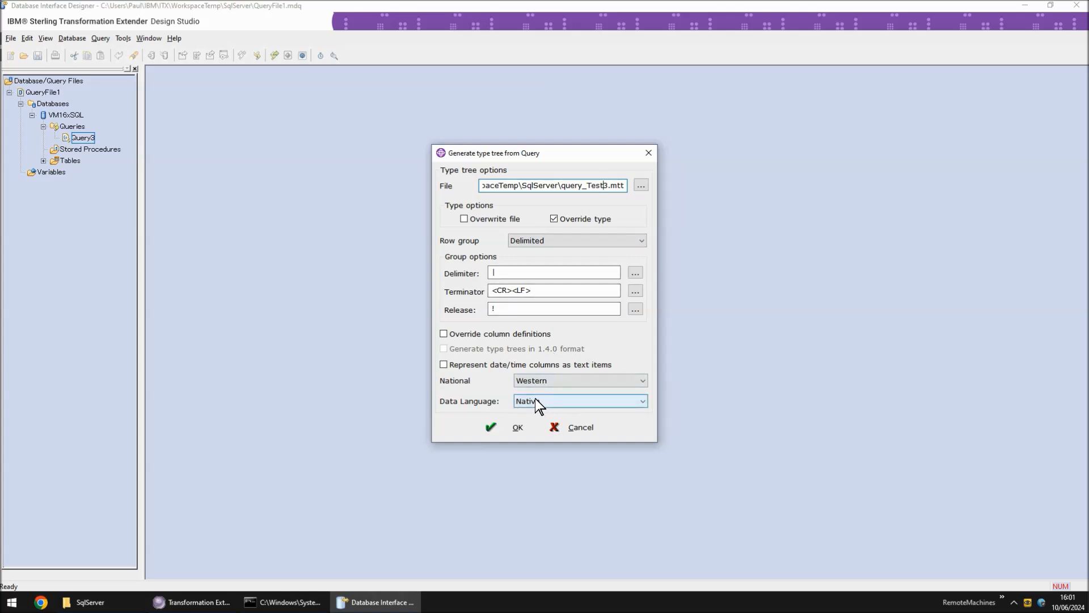
pyautogui.click(514, 430)
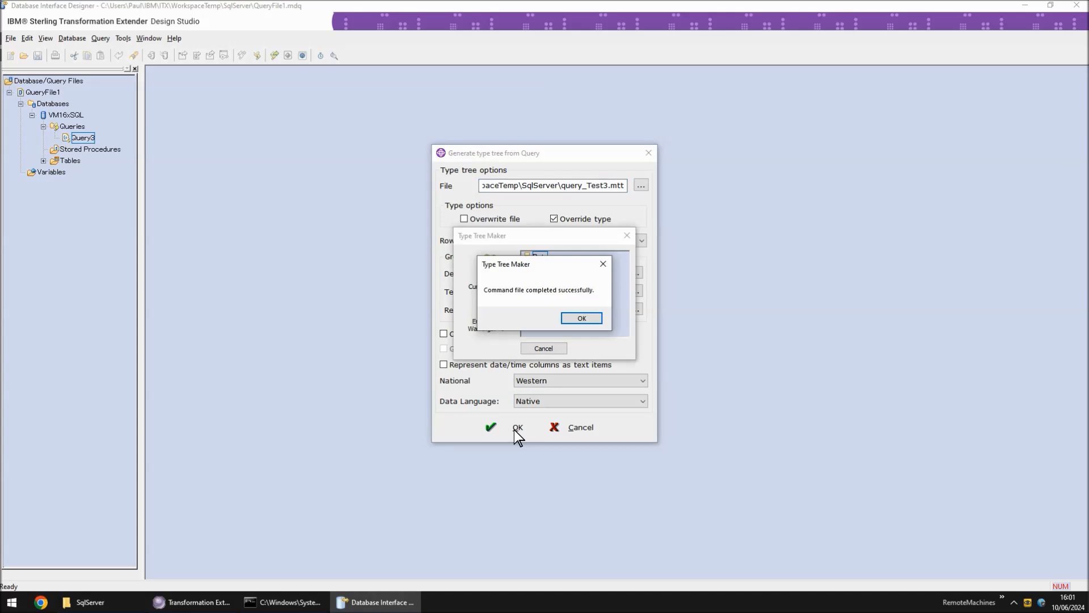
pyautogui.click(581, 316)
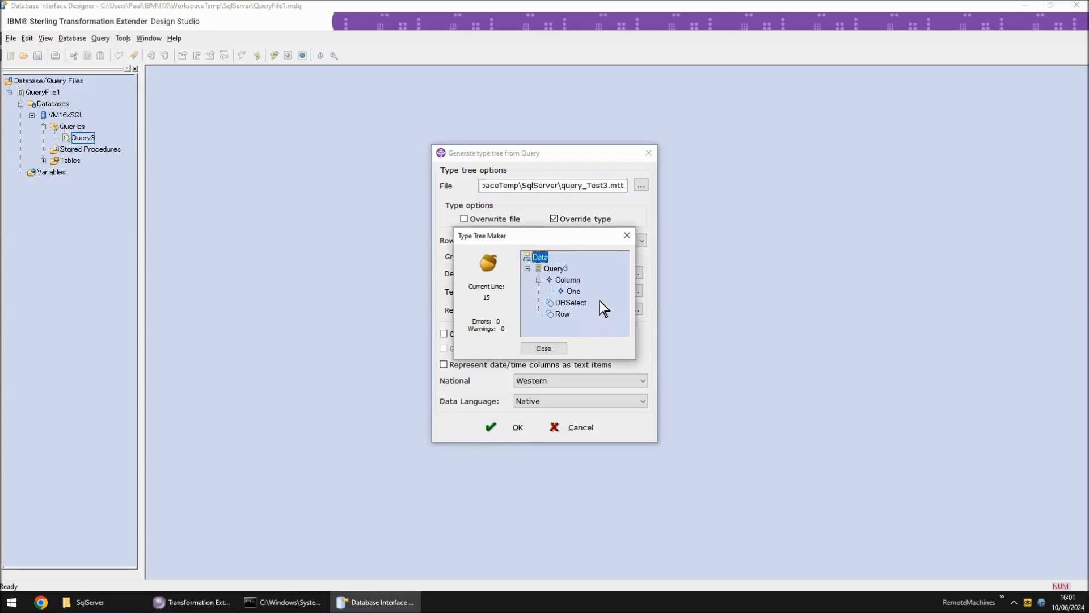
pyautogui.click(546, 346)
# Step: Switch back to Transformation Extender Design Studio, refresh the SqlServer project and open the Test.mms map file
pyautogui.click(192, 602)
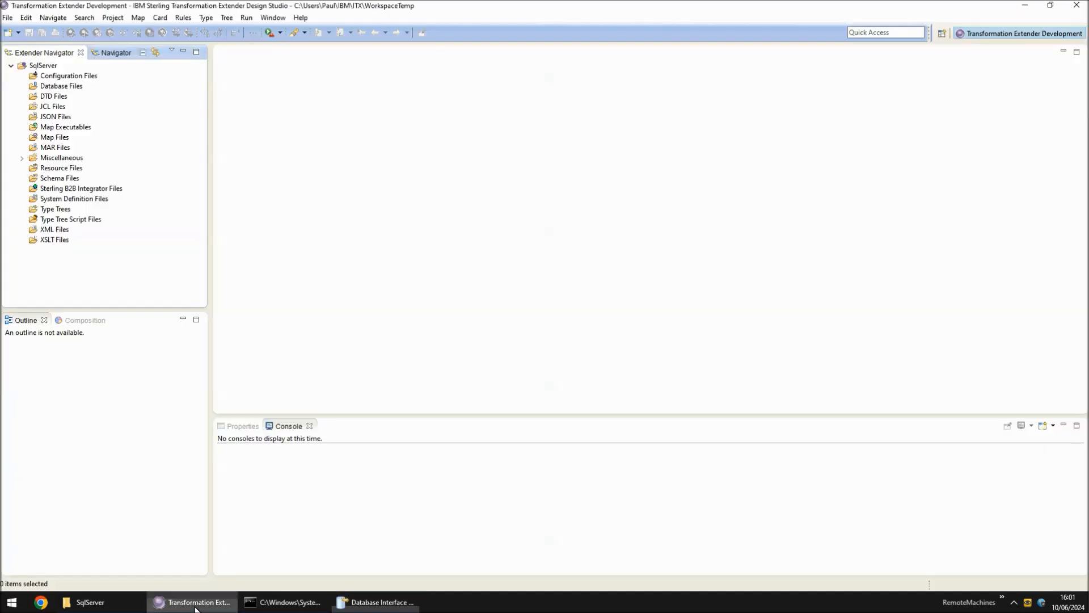
pyautogui.rightClick(43, 66)
pyautogui.click(97, 229)
pyautogui.click(22, 138)
pyautogui.doubleClick(67, 148)
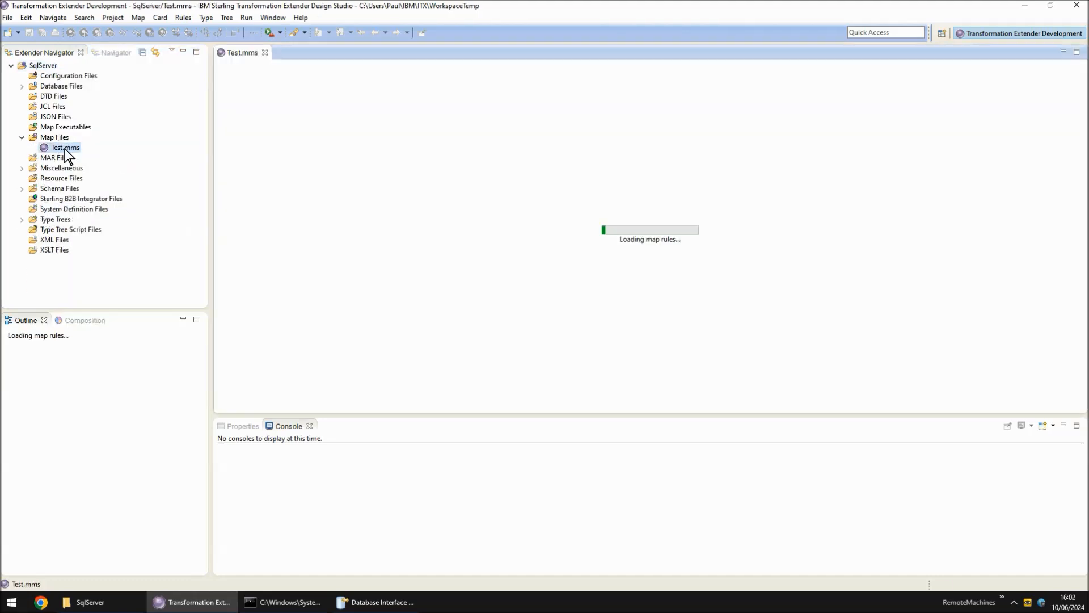
# Step: Show the composition of the Test map source and open its Test3 map
pyautogui.click(85, 321)
pyautogui.click(15, 337)
pyautogui.click(57, 359)
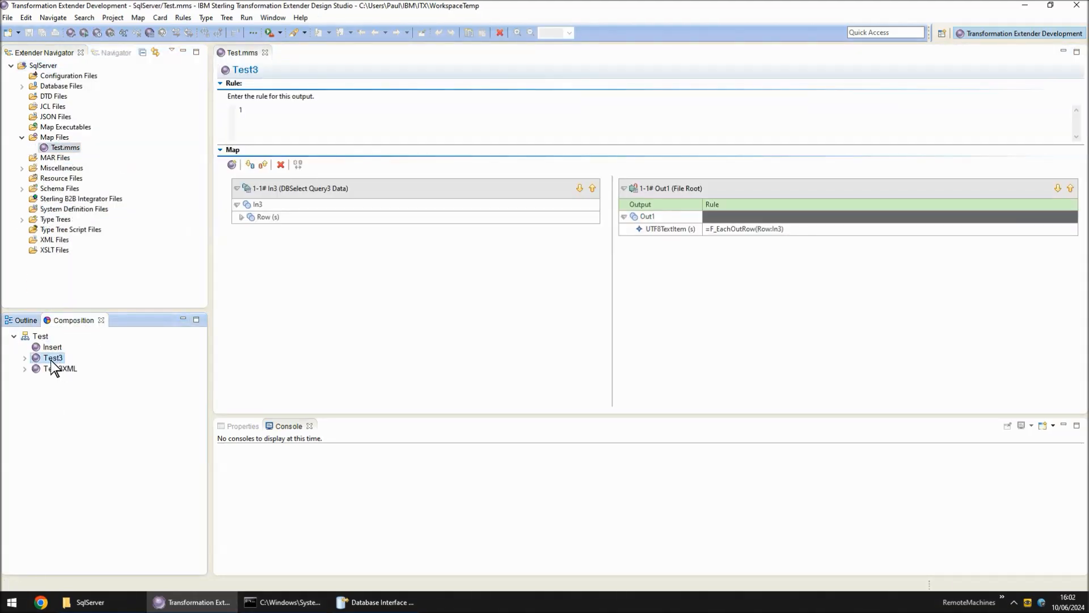
# Step: Inspect the In3 input card's type tree settings and the One column's item subclass and national language properties
pyautogui.doubleClick(329, 189)
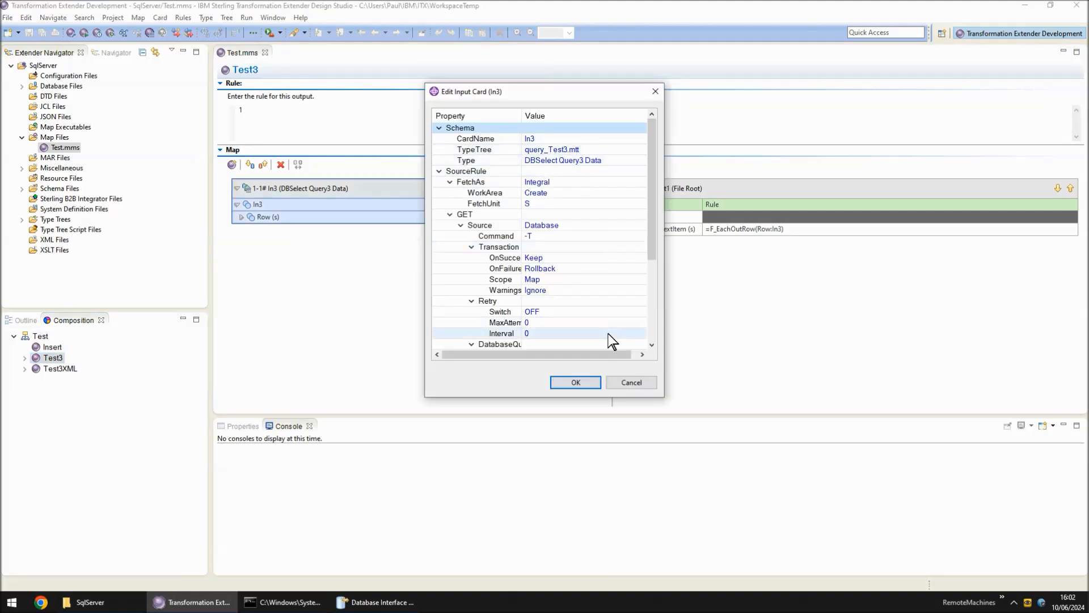
pyautogui.click(627, 382)
pyautogui.click(243, 217)
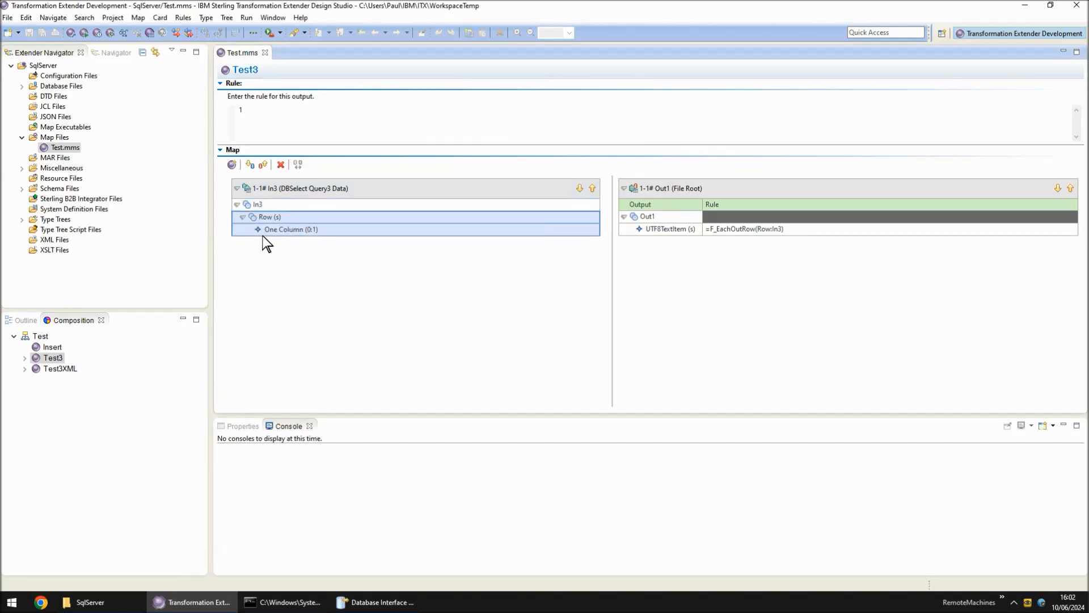
pyautogui.click(271, 230)
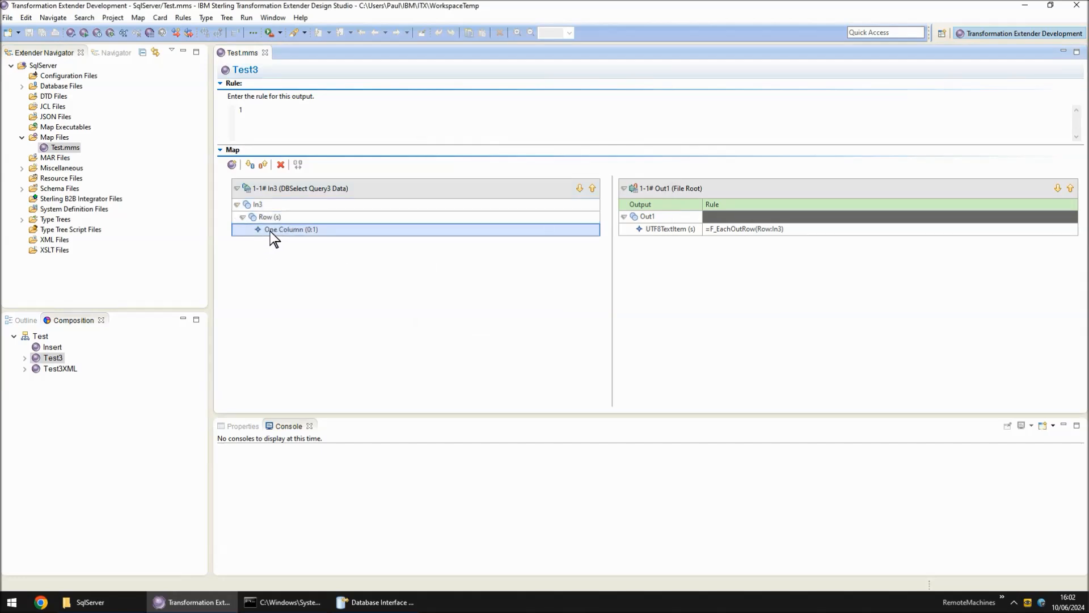
pyautogui.click(243, 426)
pyautogui.click(225, 454)
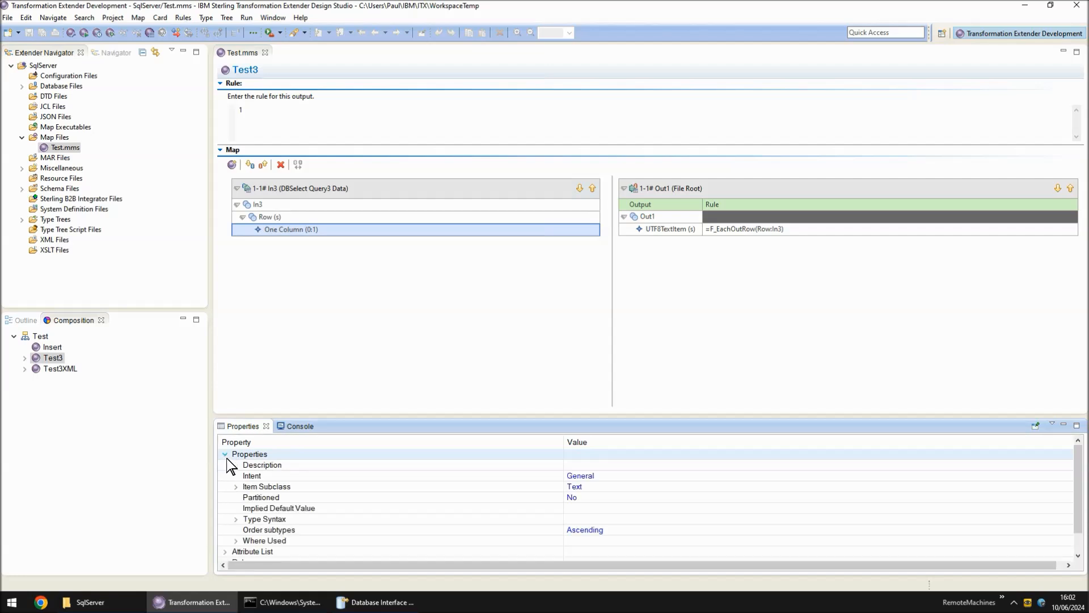
pyautogui.click(236, 487)
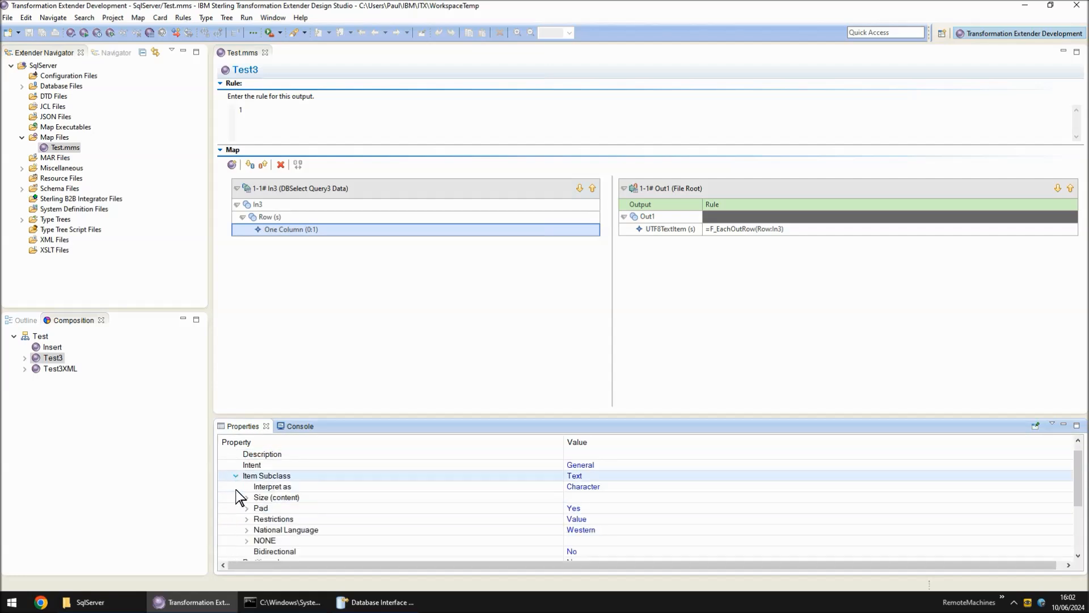
pyautogui.click(246, 530)
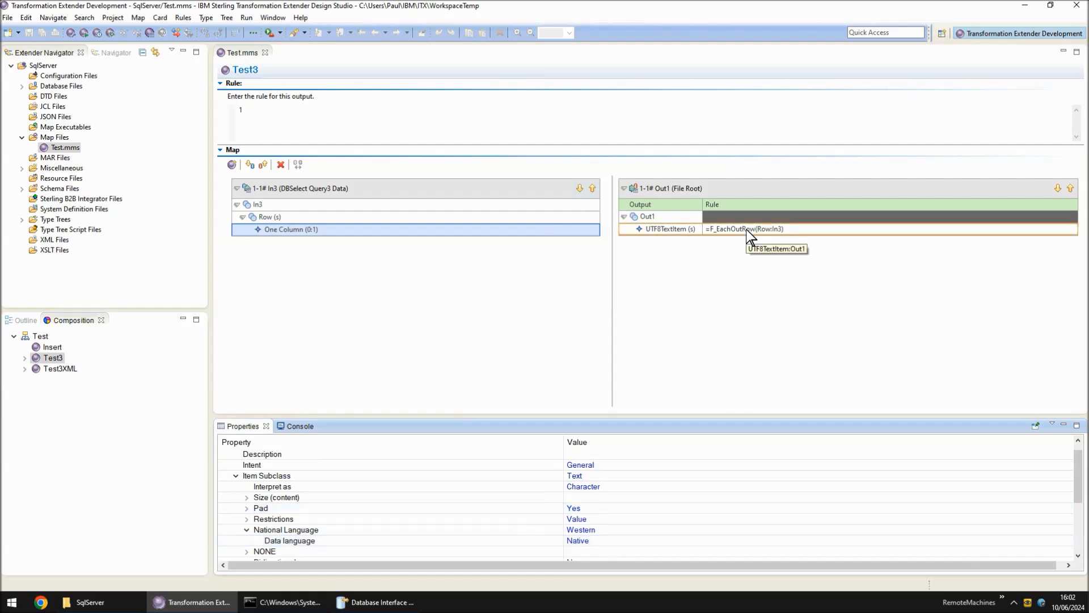
# Step: Check the database query and backup settings of input card In3 and the file target of output card Out1
pyautogui.doubleClick(404, 189)
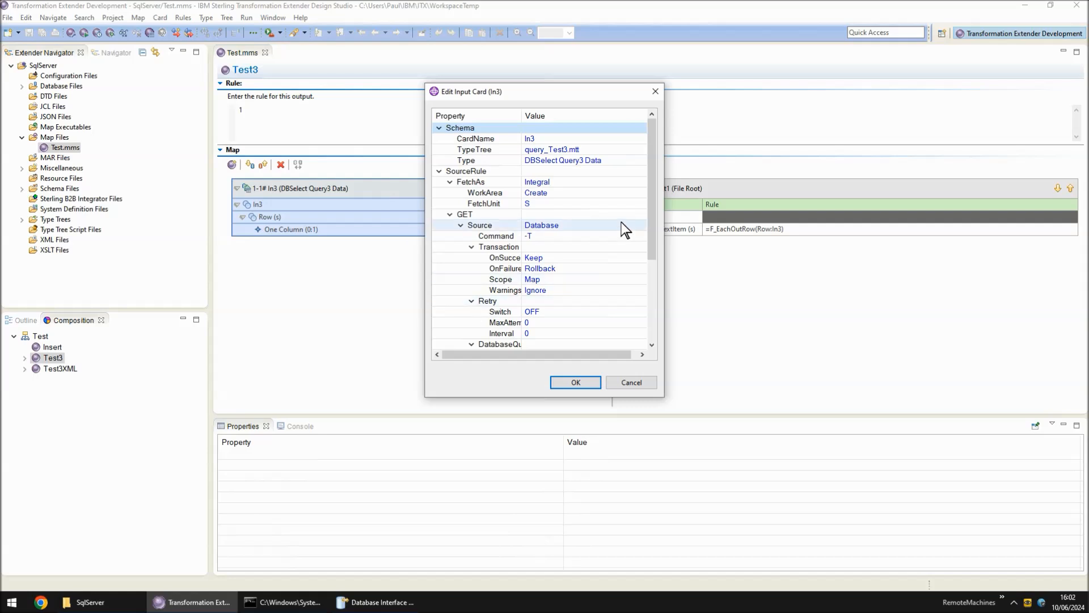
pyautogui.moveTo(648, 210); pyautogui.dragTo(648, 297)
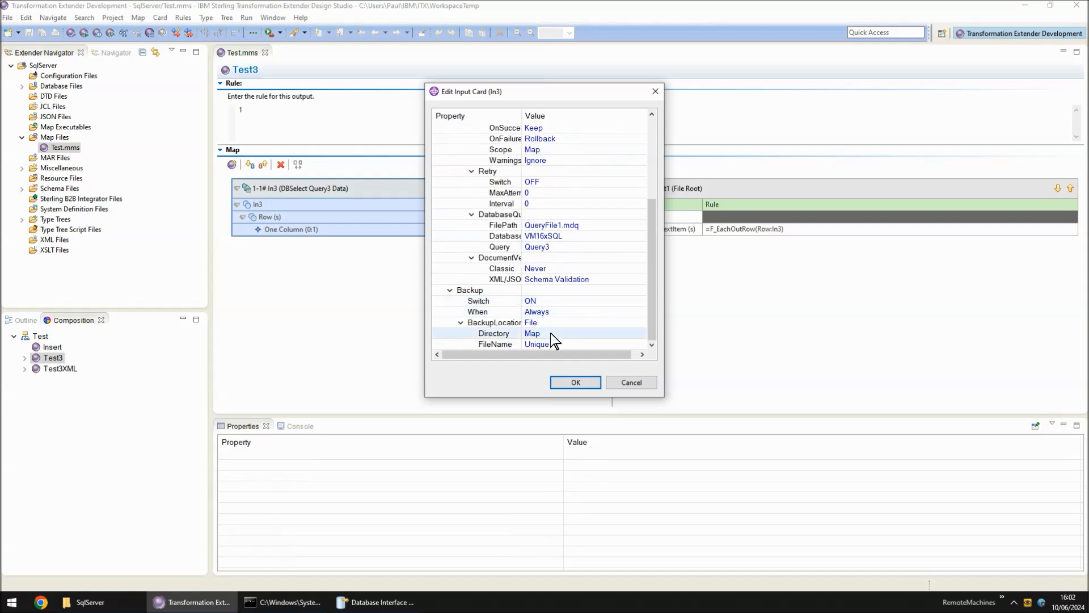
pyautogui.click(629, 383)
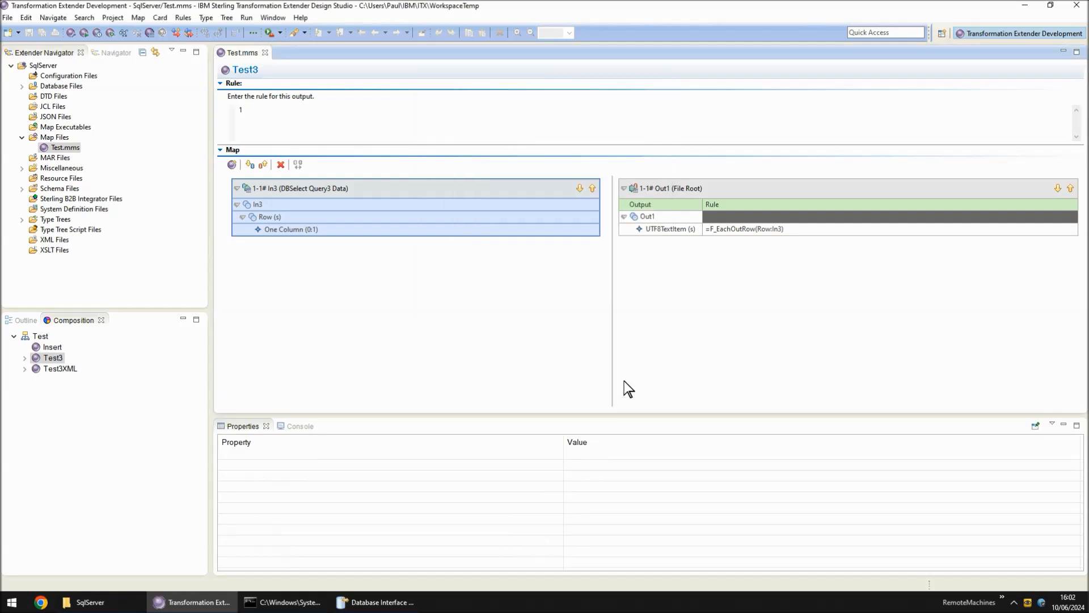
pyautogui.doubleClick(680, 187)
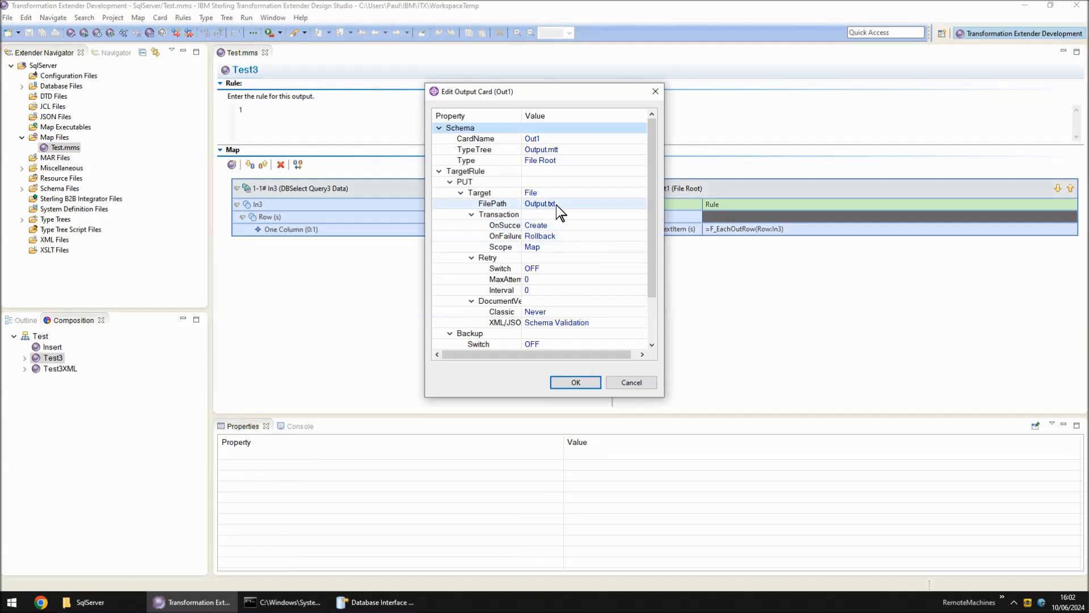
pyautogui.click(630, 383)
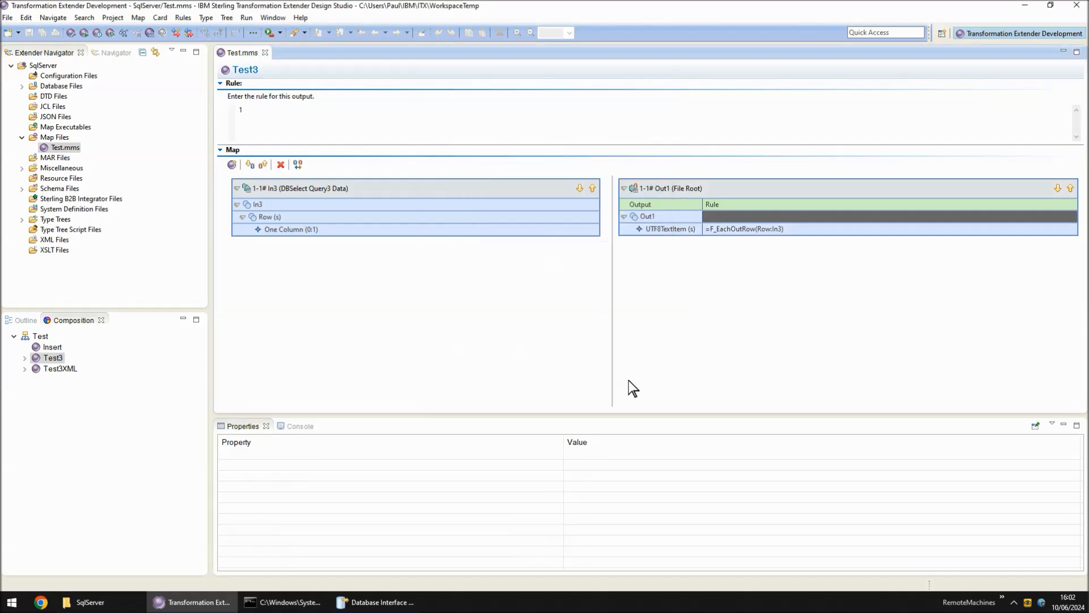
# Step: Run the Test3 map and dismiss the Command Server dialog
pyautogui.click(461, 325)
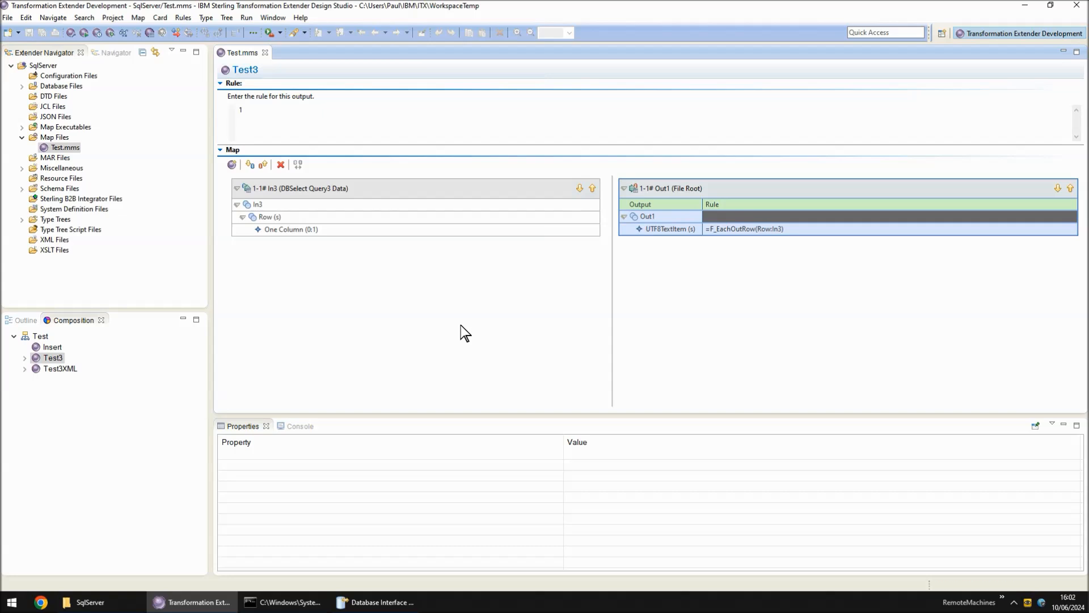
pyautogui.hotkey('ctrl', 'r')
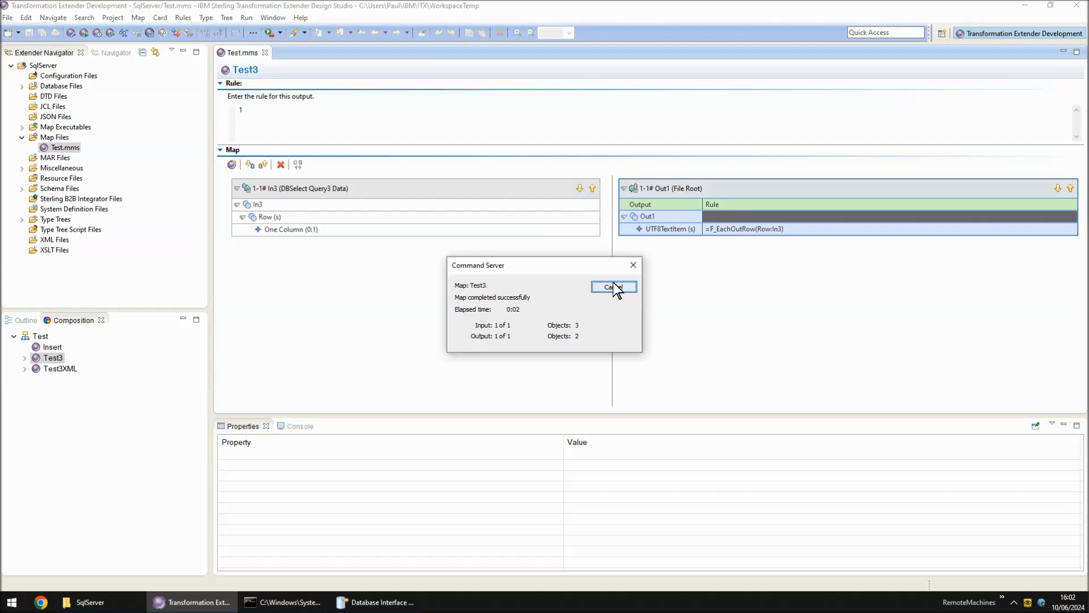
pyautogui.click(616, 288)
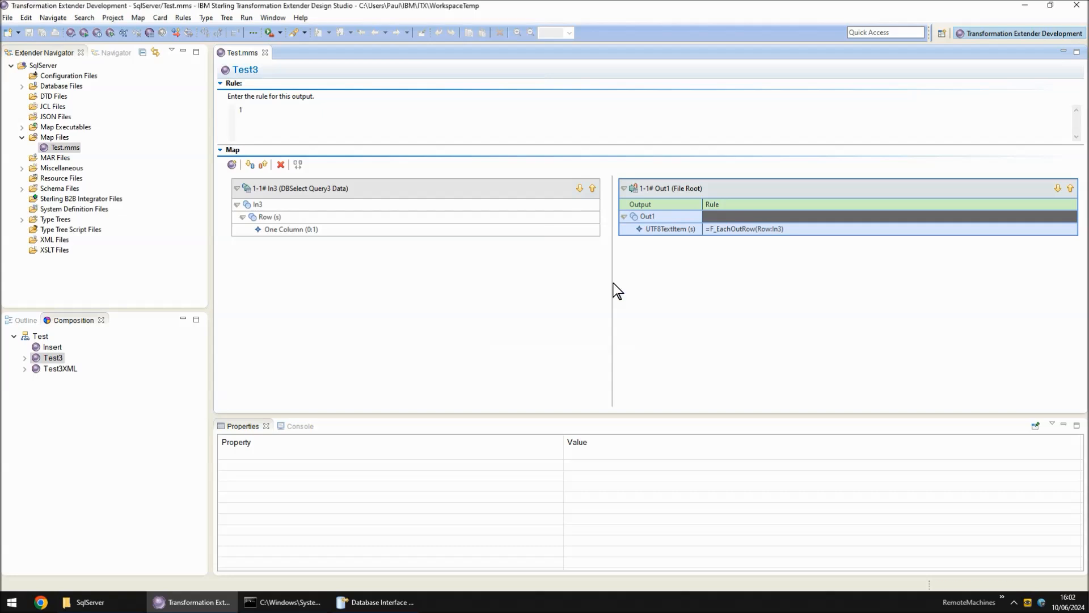
# Step: Open the Test3 map's input backup file from the SqlServer folder, examine its text, and close it
pyautogui.click(114, 596)
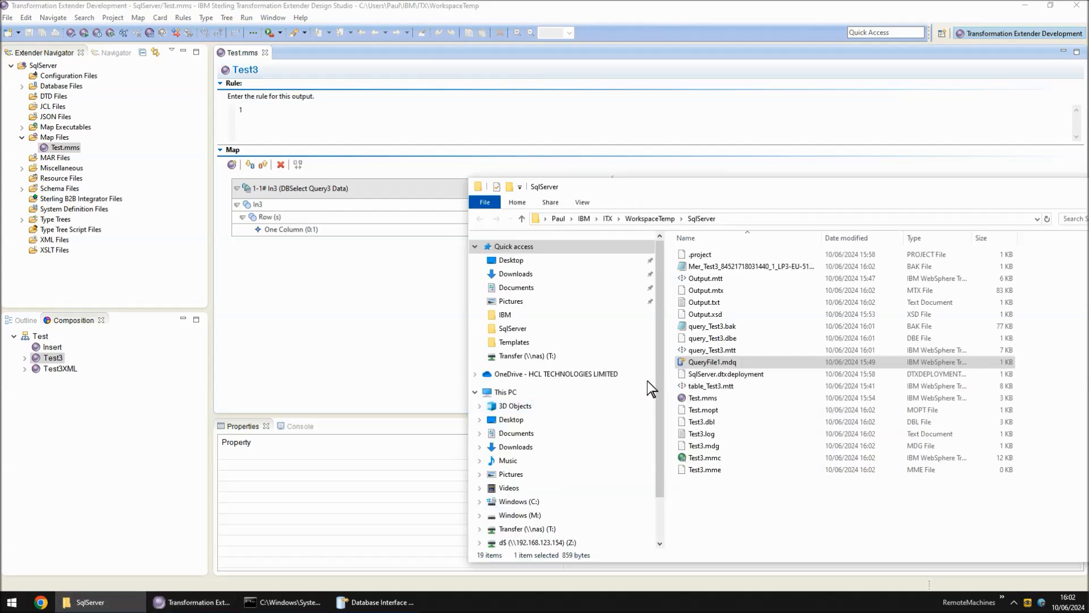
pyautogui.doubleClick(757, 266)
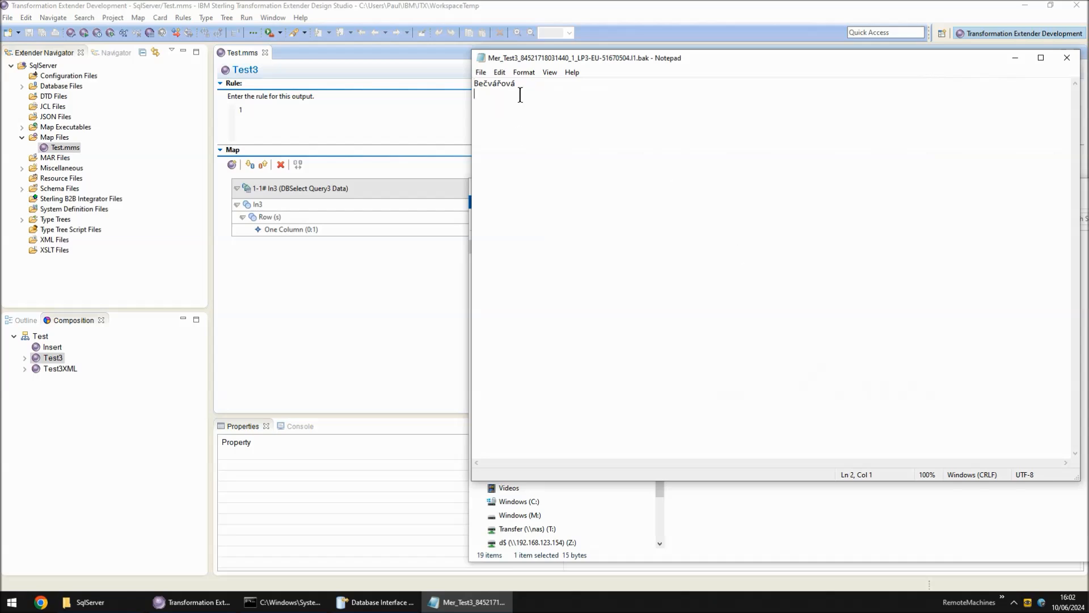
pyautogui.moveTo(518, 85); pyautogui.dragTo(475, 84)
pyautogui.click(512, 122)
pyautogui.click(1067, 58)
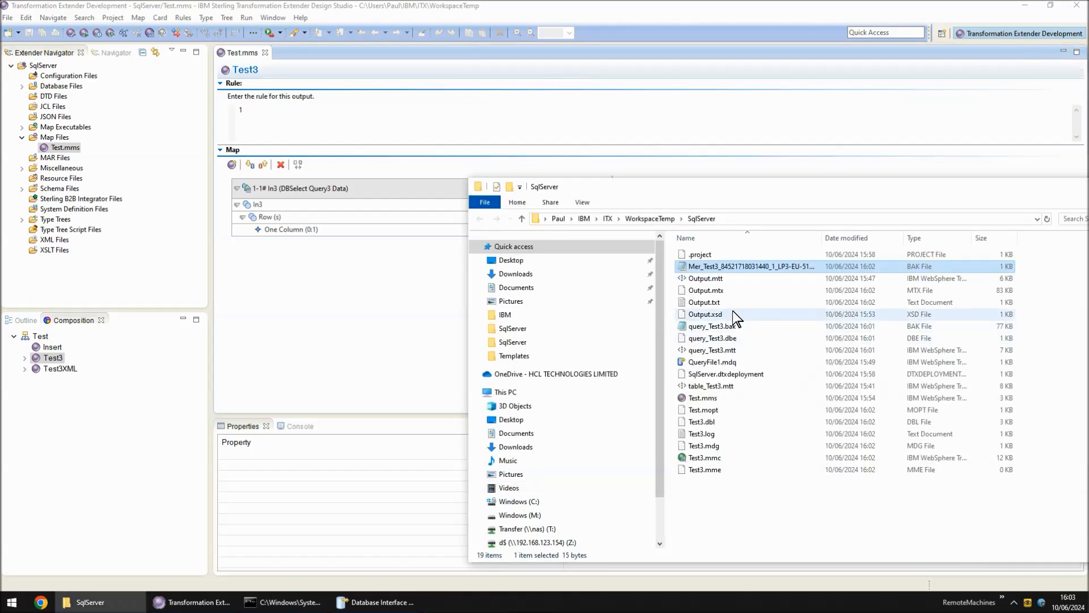
# Step: Open Output.txt in the SqlServer folder, examine the character encoding of its text, and close it
pyautogui.doubleClick(703, 303)
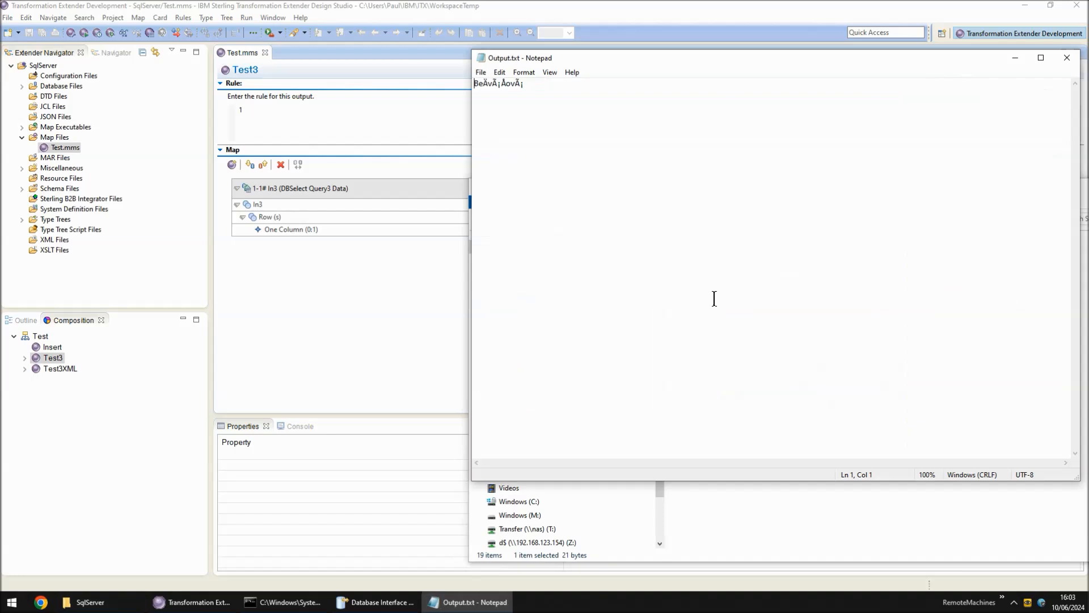
pyautogui.moveTo(545, 106); pyautogui.dragTo(471, 91)
pyautogui.click(1068, 58)
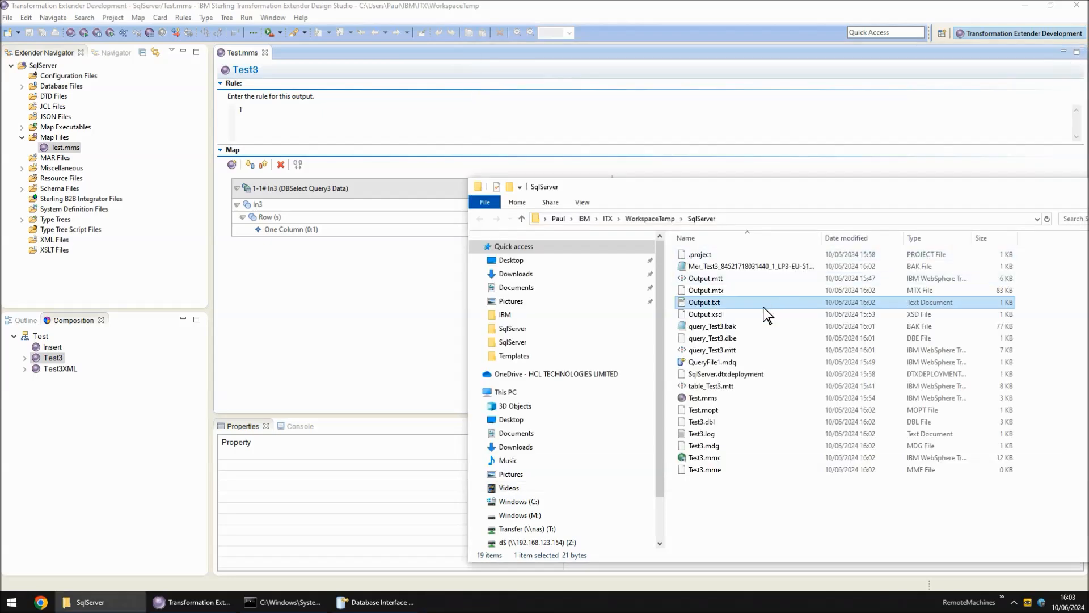
# Step: Examine the text of the Test3 input backup file in Notepad and UltraEdit to compare its character encoding, closing each editor
pyautogui.doubleClick(720, 267)
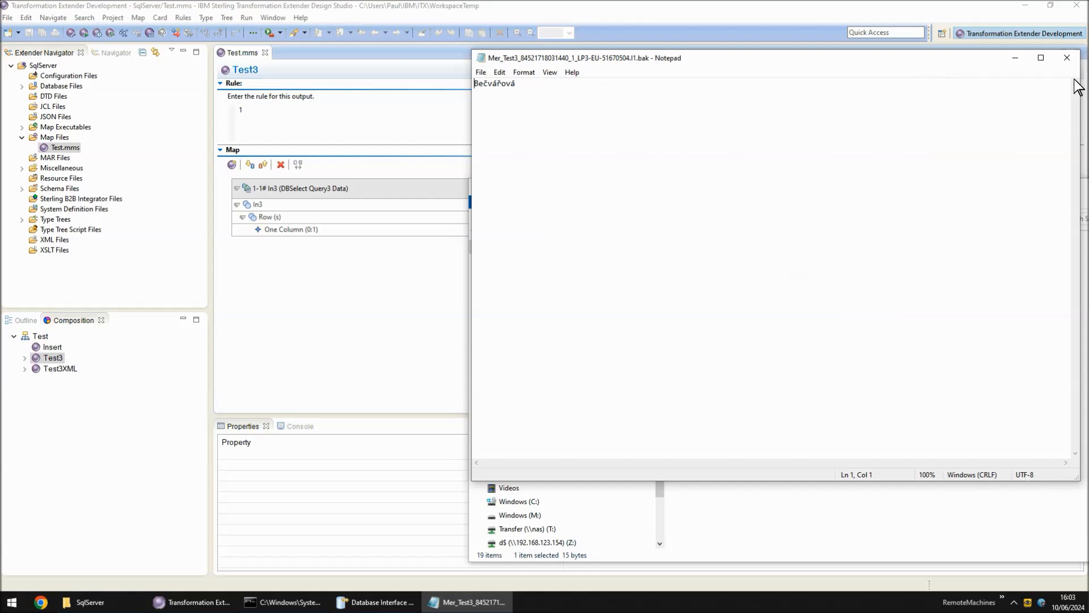
pyautogui.click(1067, 58)
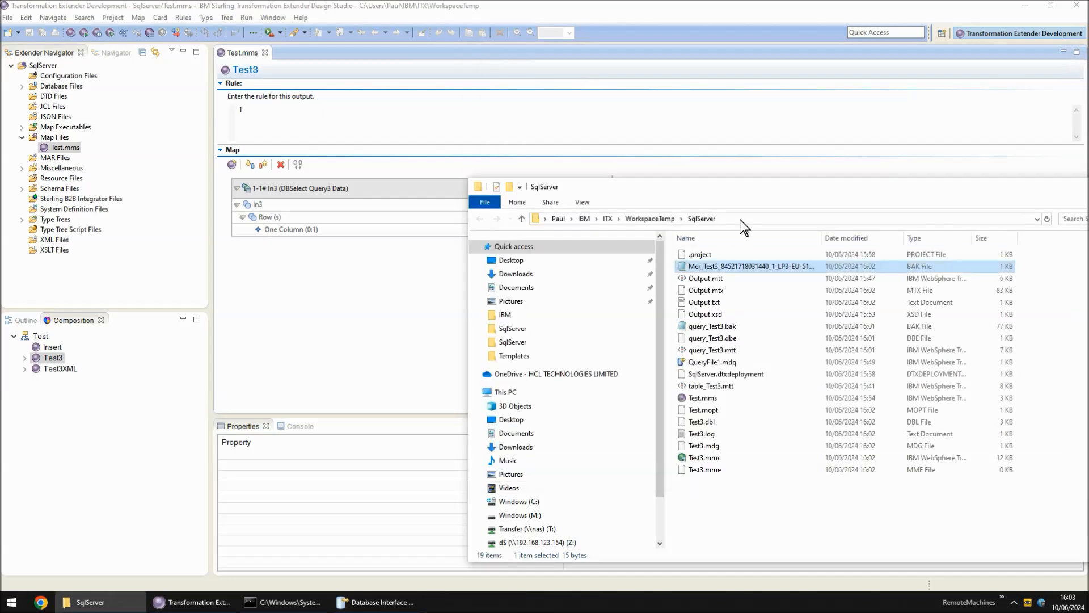
pyautogui.rightClick(714, 267)
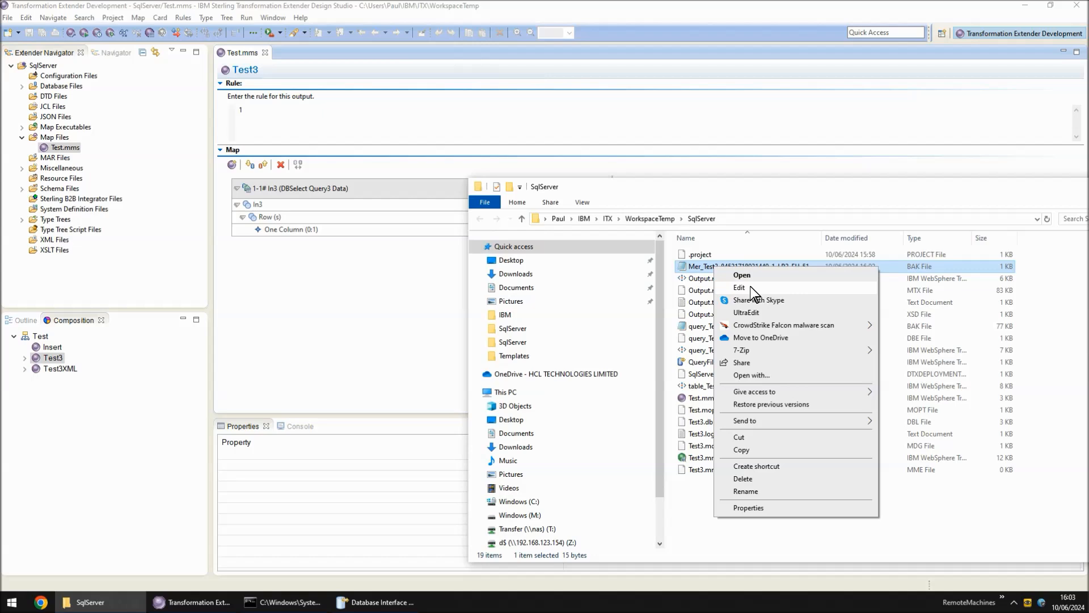
pyautogui.click(750, 312)
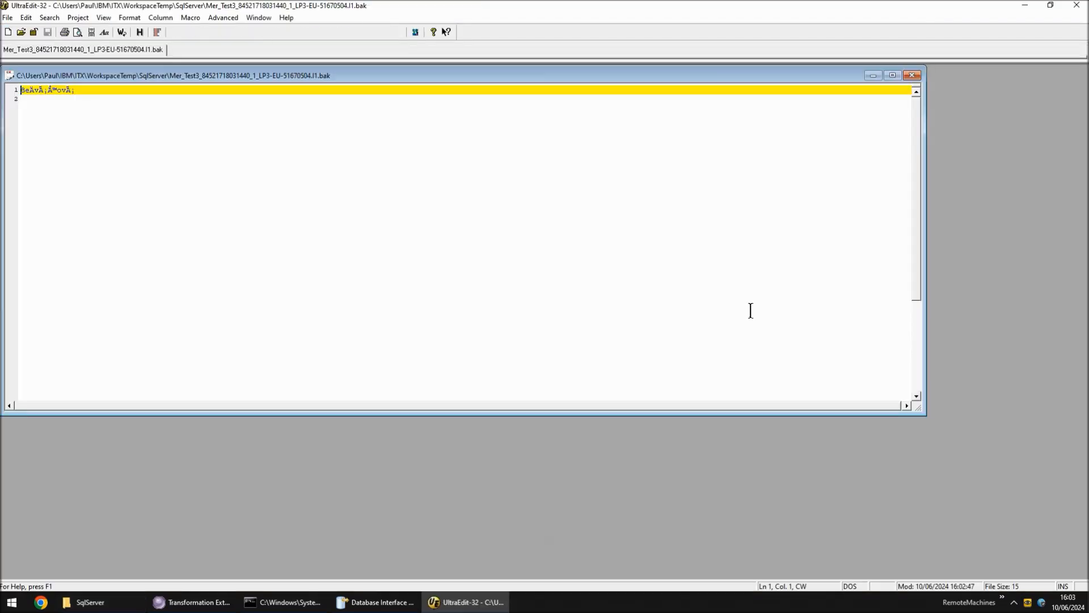
pyautogui.click(82, 100)
pyautogui.moveTo(64, 99); pyautogui.dragTo(18, 91)
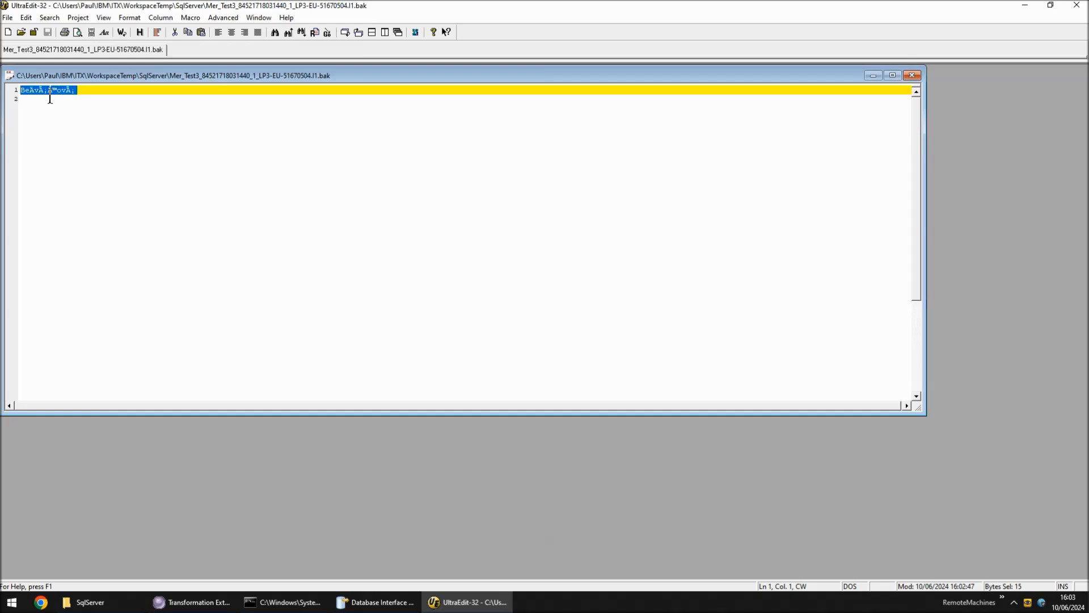
pyautogui.click(1068, 8)
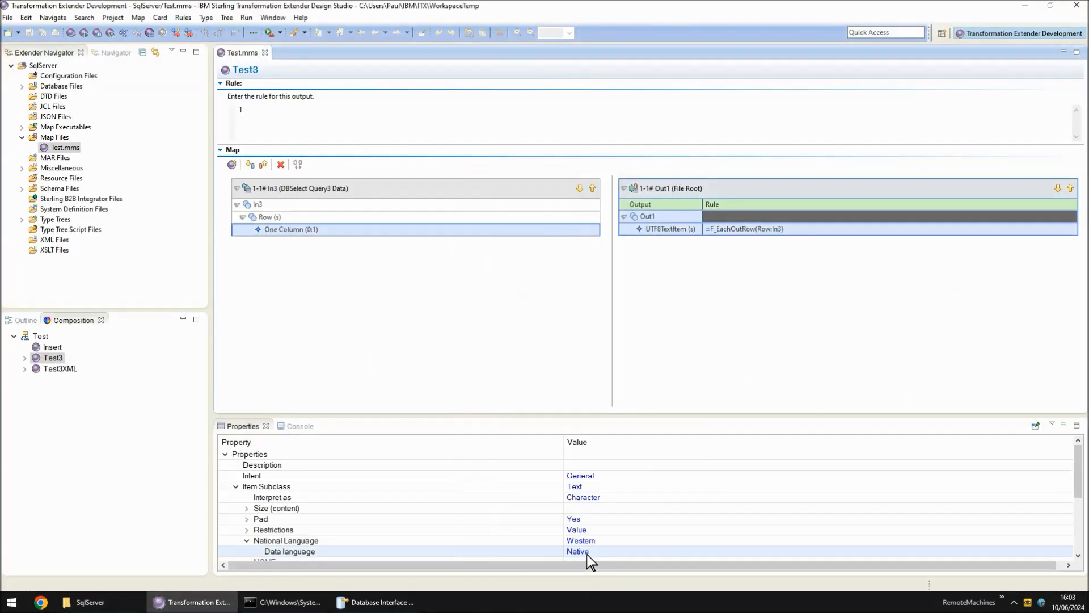
# Step: Check the data language of the UTF8TextItem in output card Out1 against the One Column input item
pyautogui.click(669, 230)
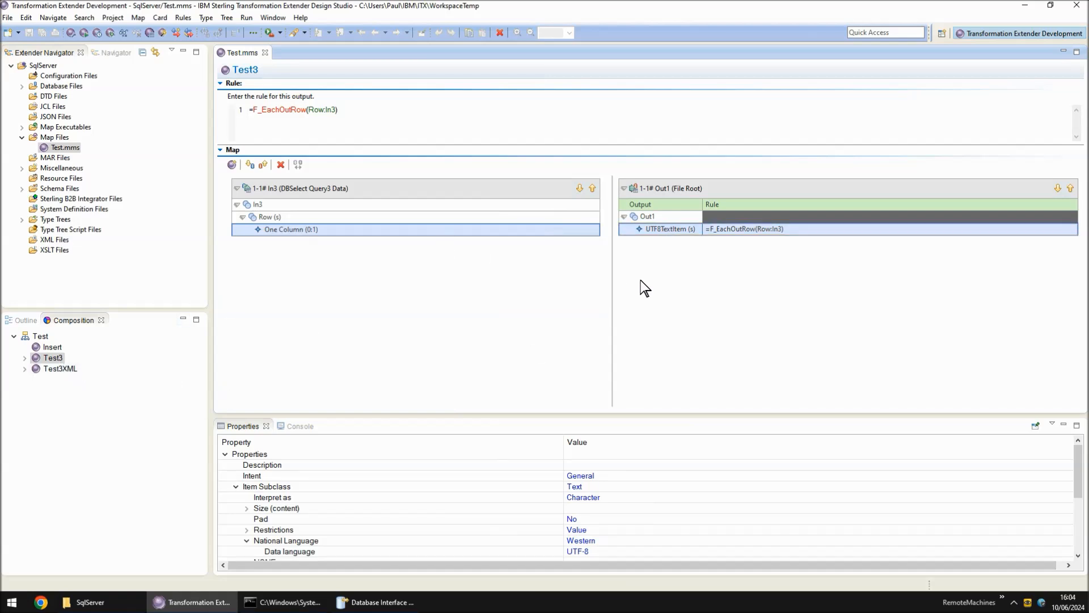
# Step: Run the Test3XML map and dismiss the Command Server dialog
pyautogui.click(50, 370)
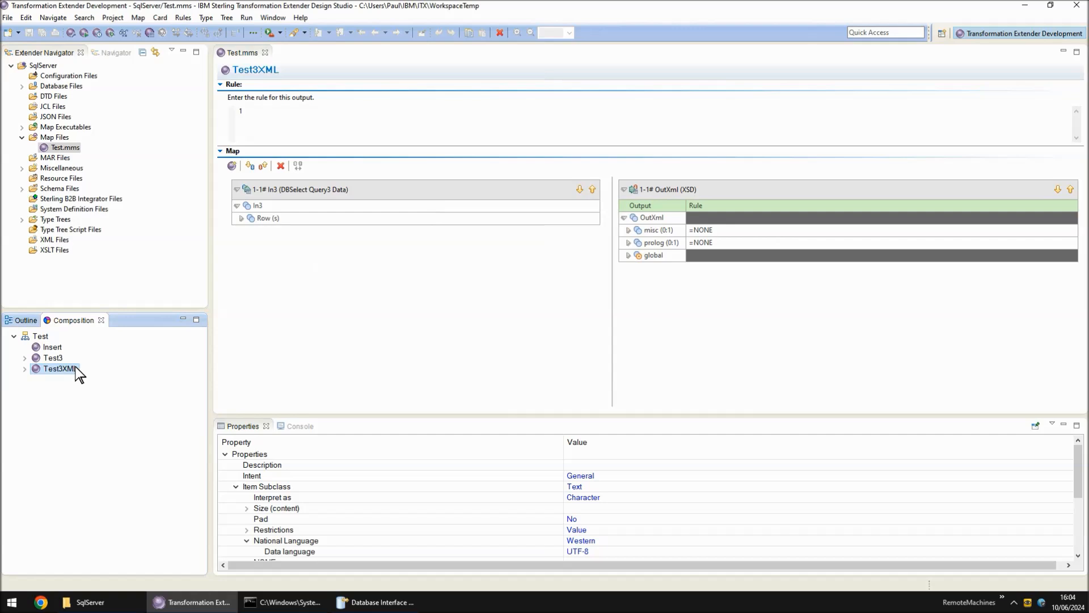
pyautogui.hotkey('ctrl', 'r')
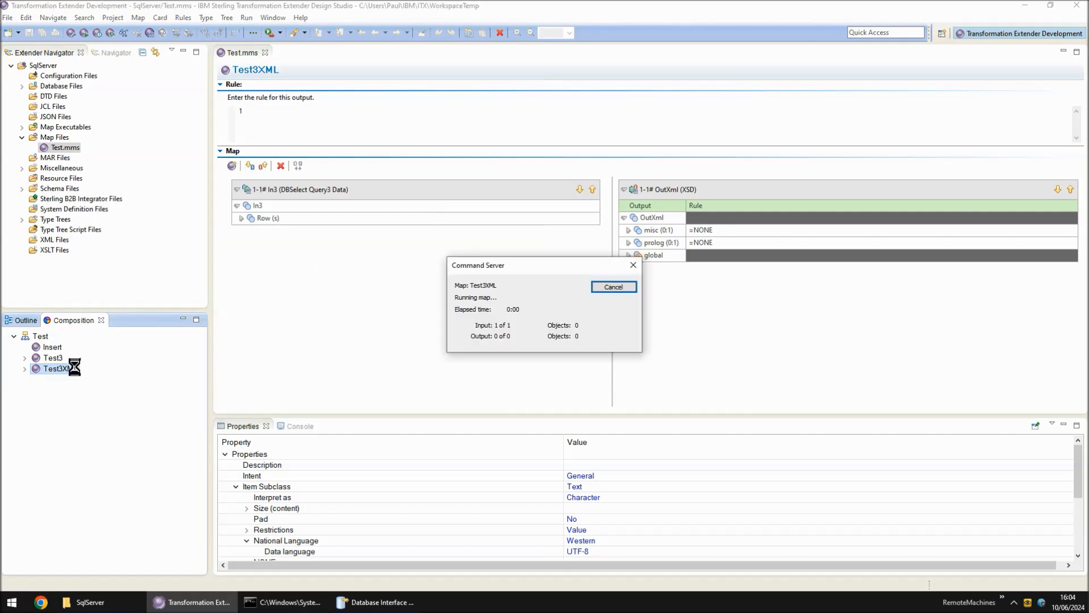
pyautogui.click(615, 289)
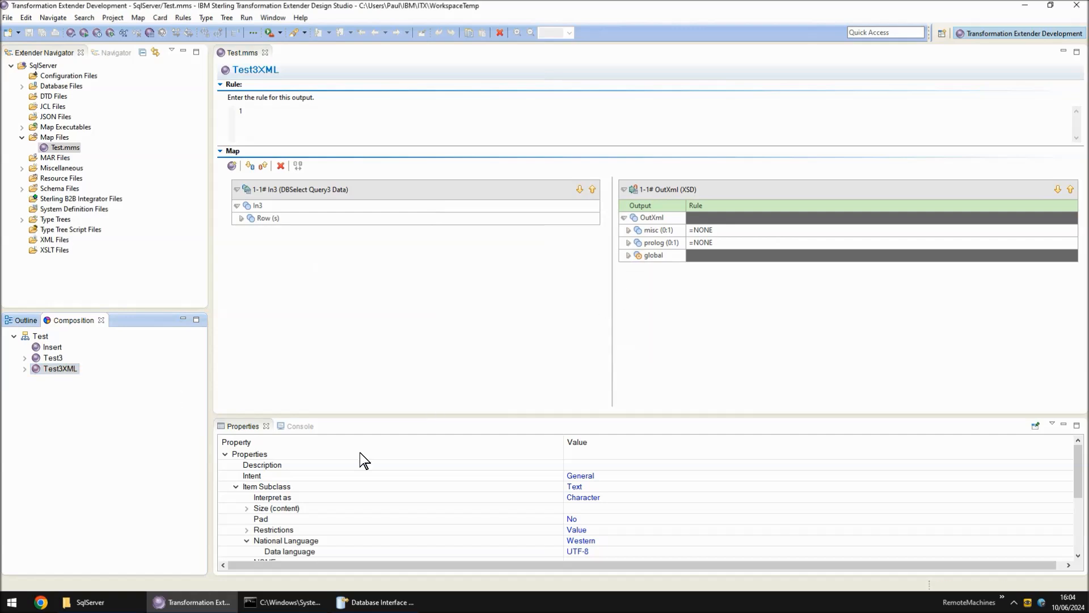
# Step: Open Output.xml from the SqlServer folder, enlarge it to 150%, examine the characters in the tns:Name element, and minimize the browser
pyautogui.click(117, 599)
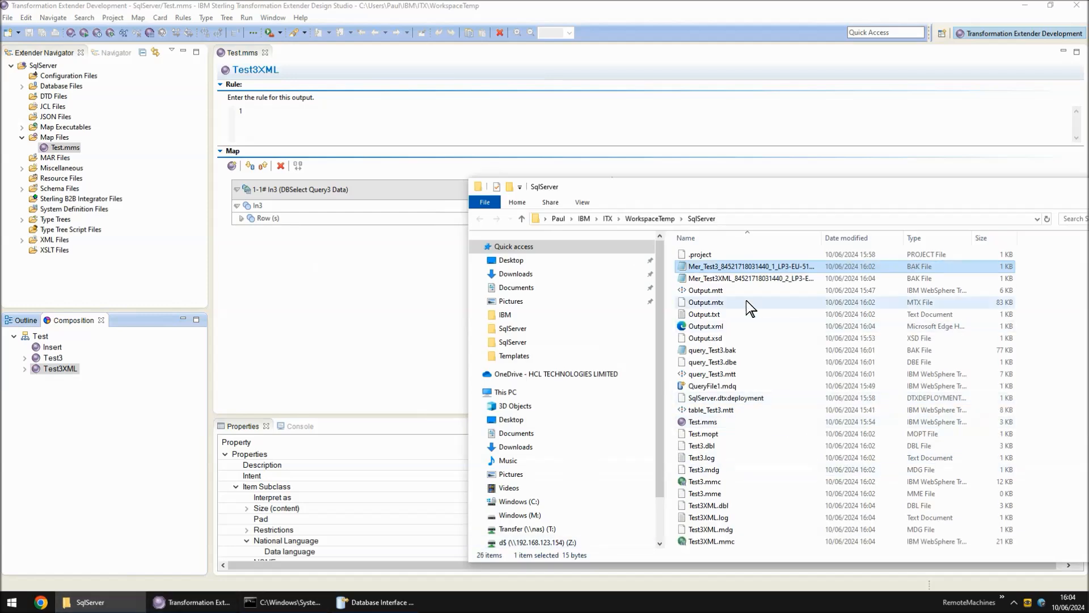
pyautogui.doubleClick(717, 326)
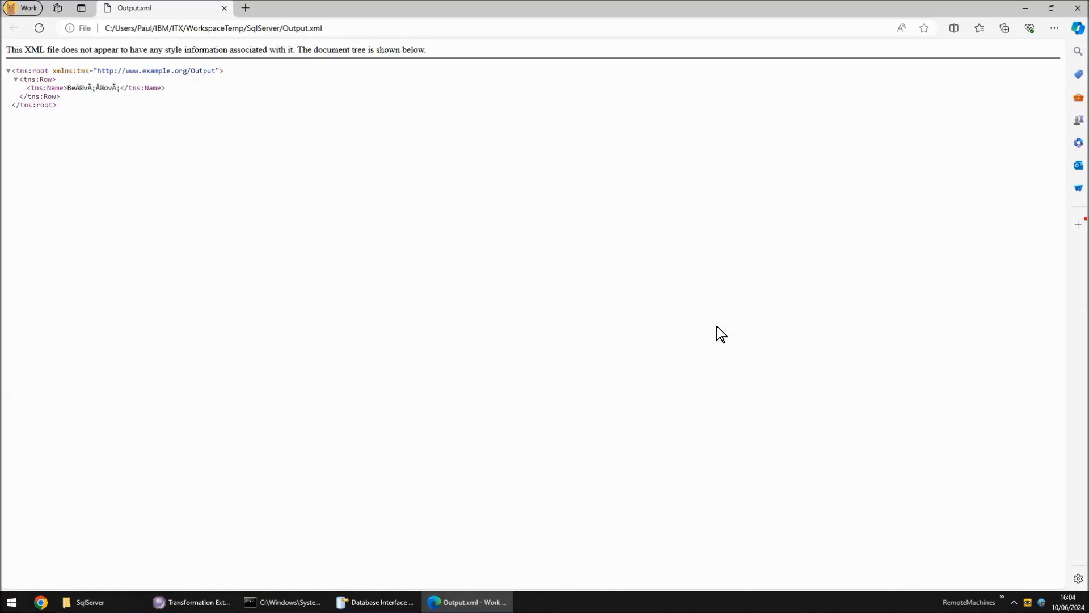
pyautogui.scroll(3, 717, 334)
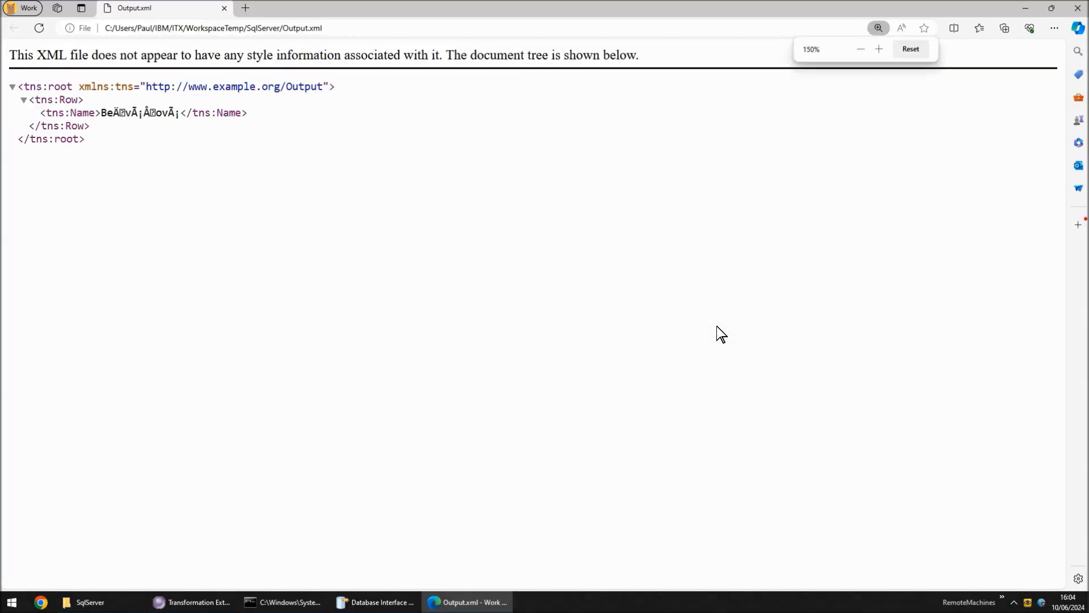
pyautogui.moveTo(179, 113); pyautogui.dragTo(101, 116)
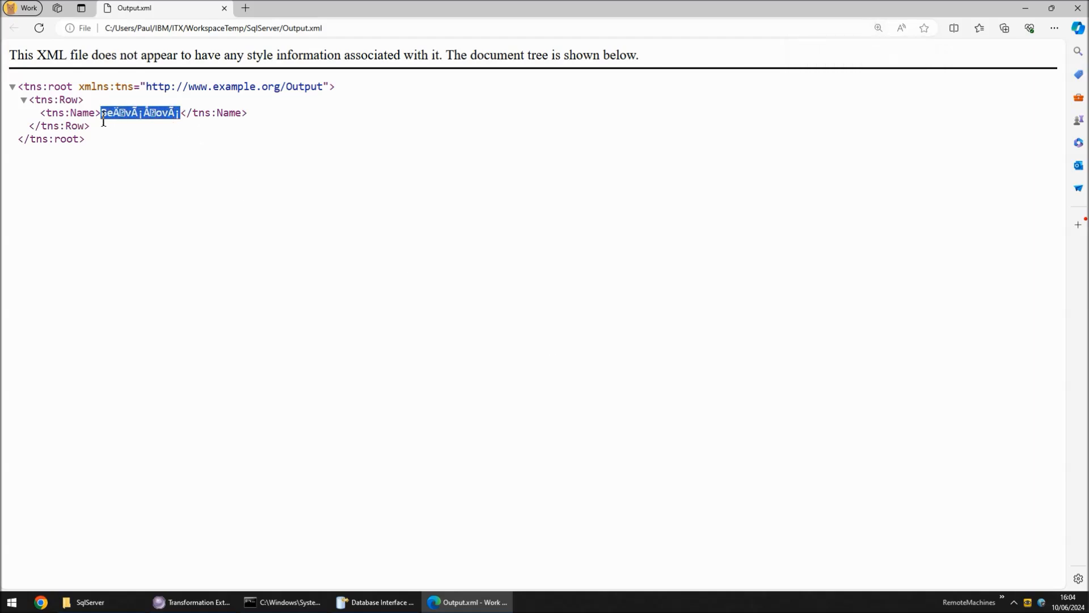
pyautogui.click(132, 201)
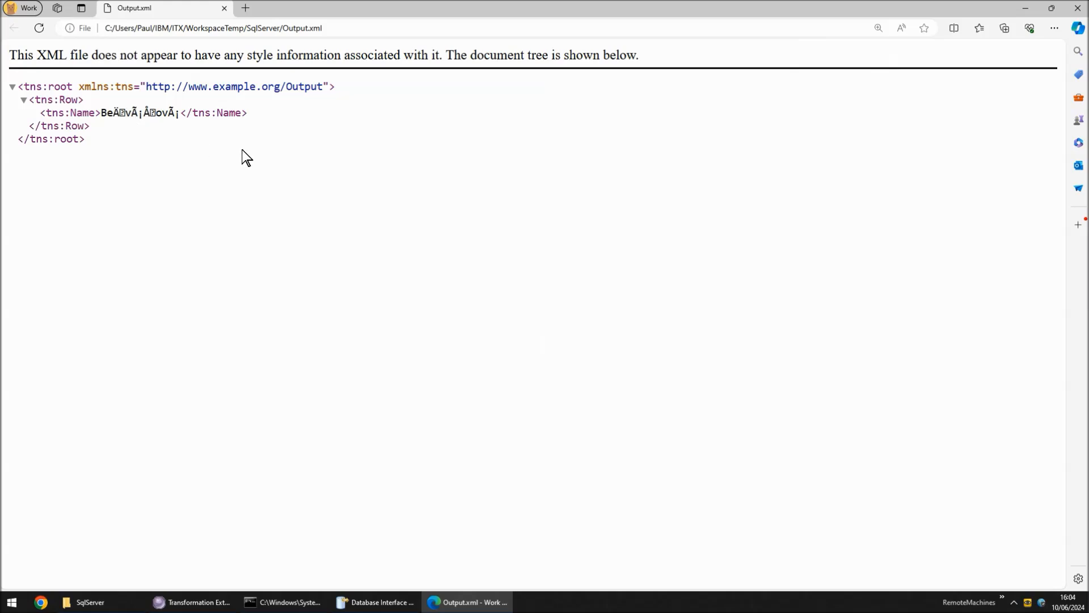
pyautogui.click(1025, 10)
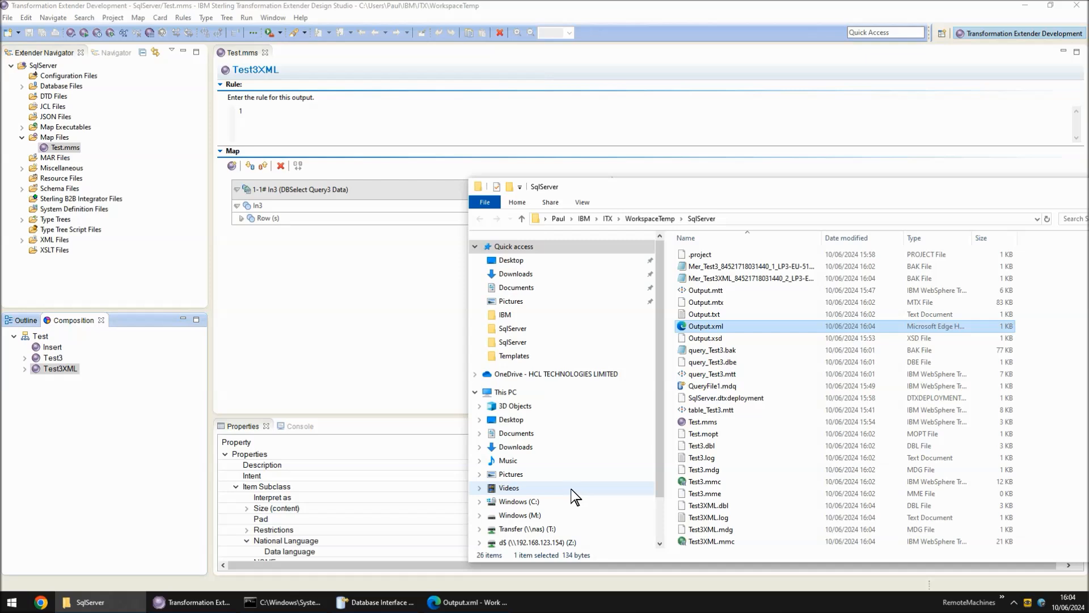
# Step: In Database Interface Designer, begin generating a type tree from Query3 with query_Test3.mtt as the target file
pyautogui.click(361, 600)
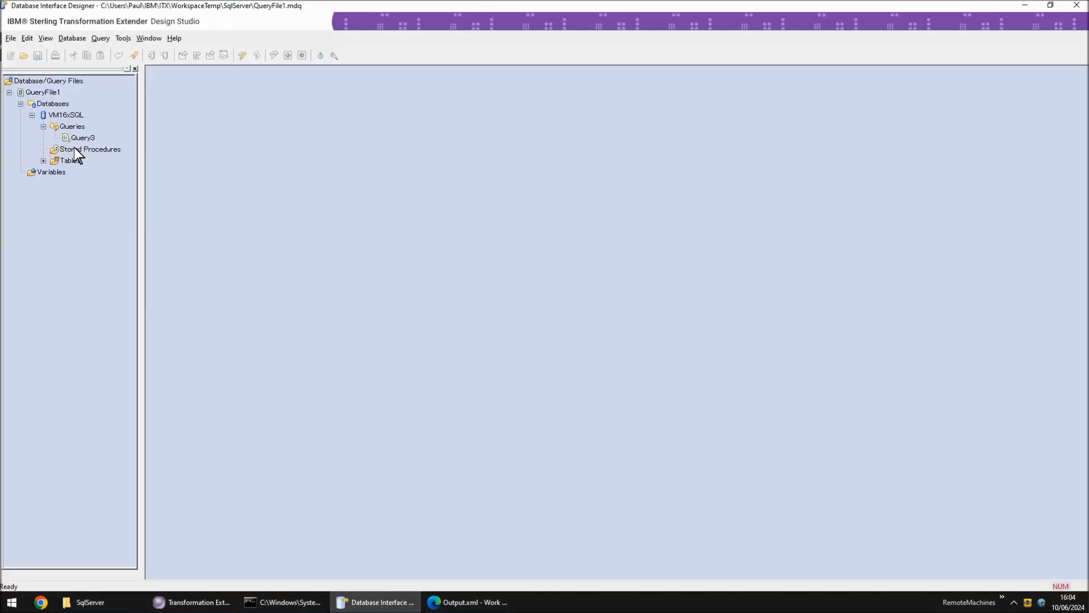
pyautogui.rightClick(86, 137)
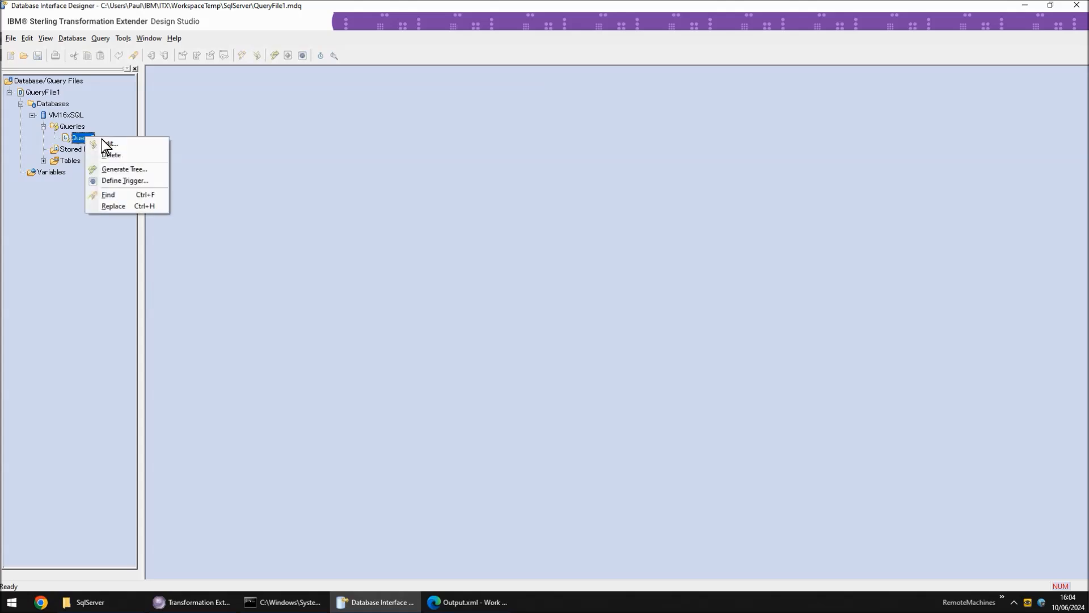
pyautogui.click(127, 168)
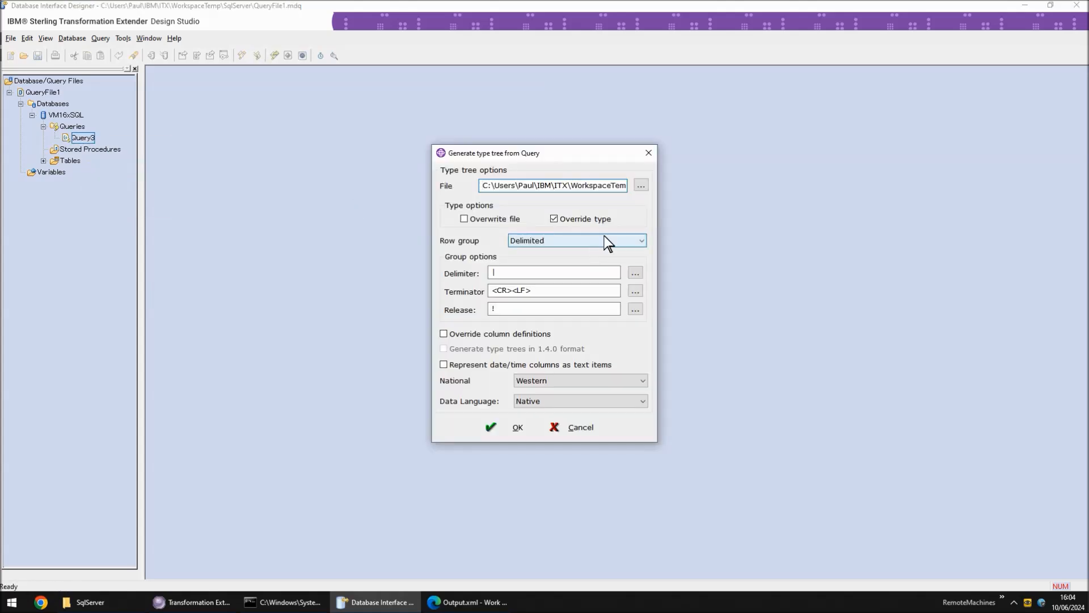
pyautogui.click(640, 186)
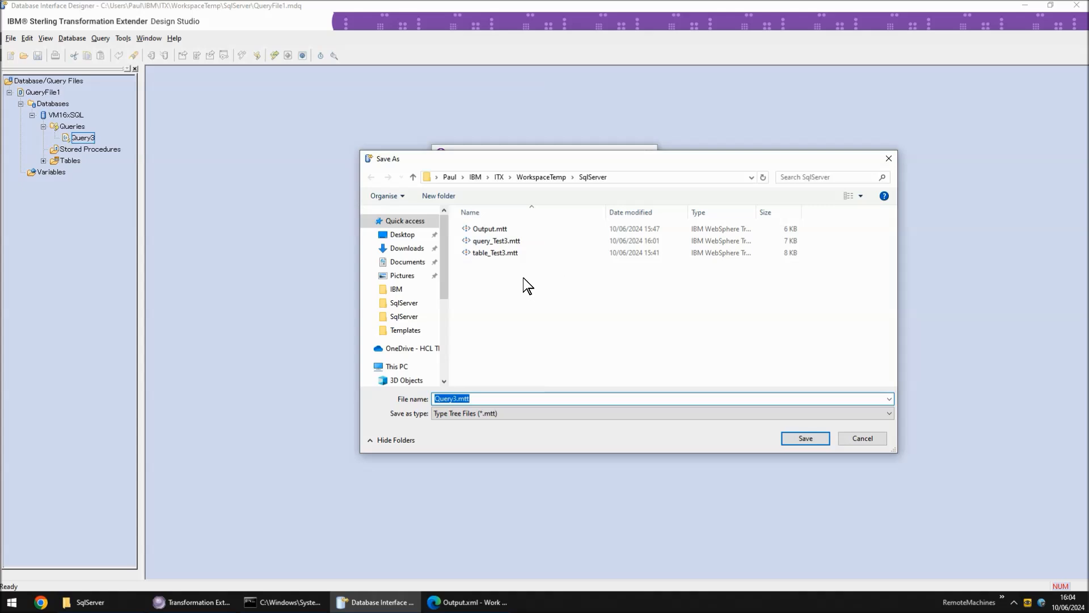
pyautogui.doubleClick(507, 244)
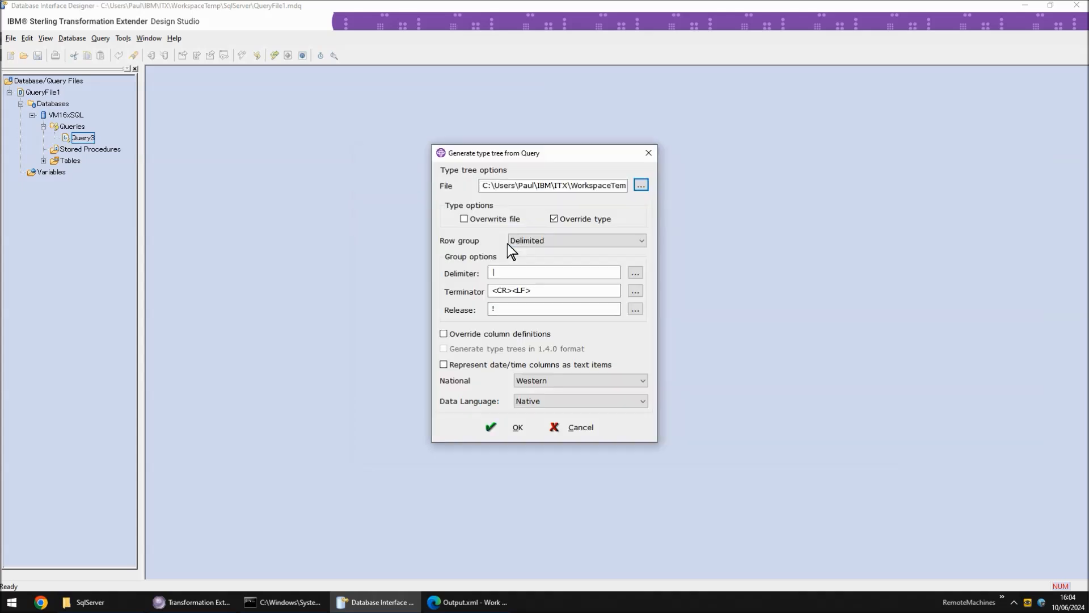
# Step: Enable file overwriting, set Data Language to UTF-8 (deprecated), and generate the type tree, confirming replacement of the existing file
pyautogui.click(465, 219)
pyautogui.click(549, 400)
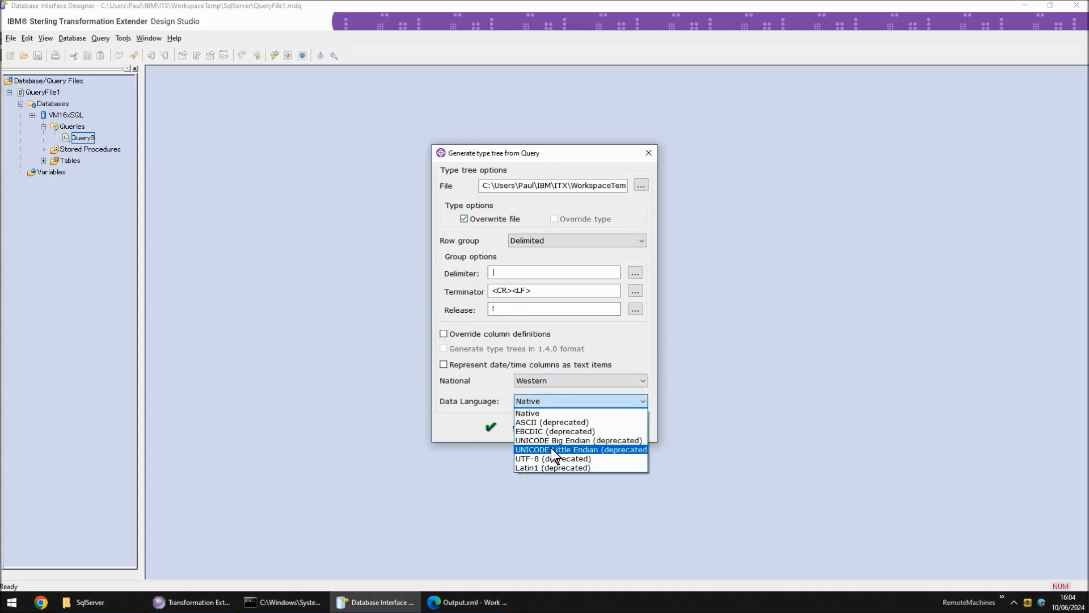
pyautogui.click(582, 457)
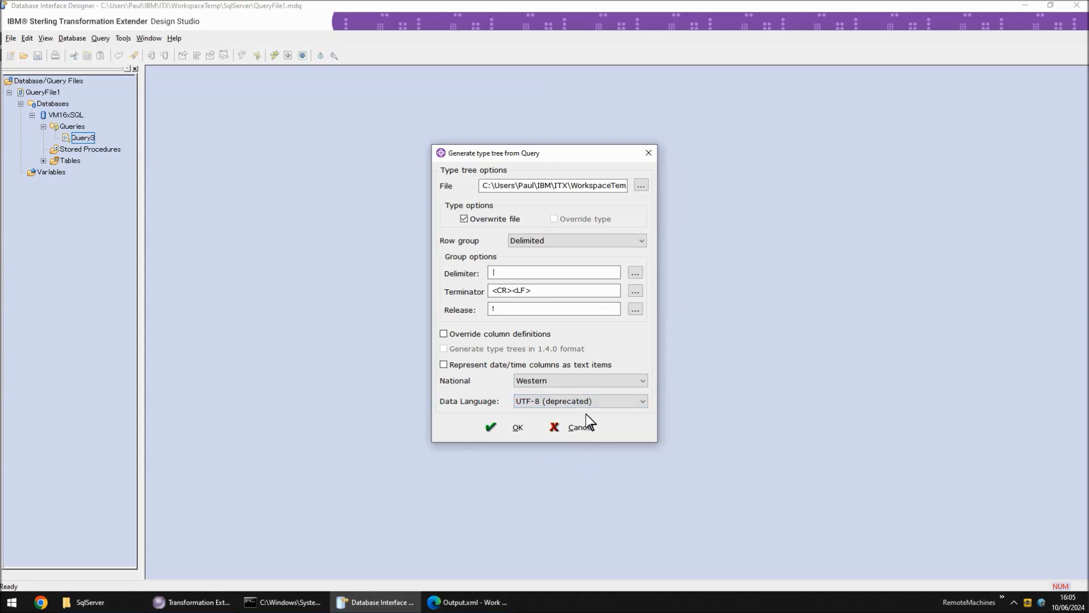
pyautogui.click(512, 427)
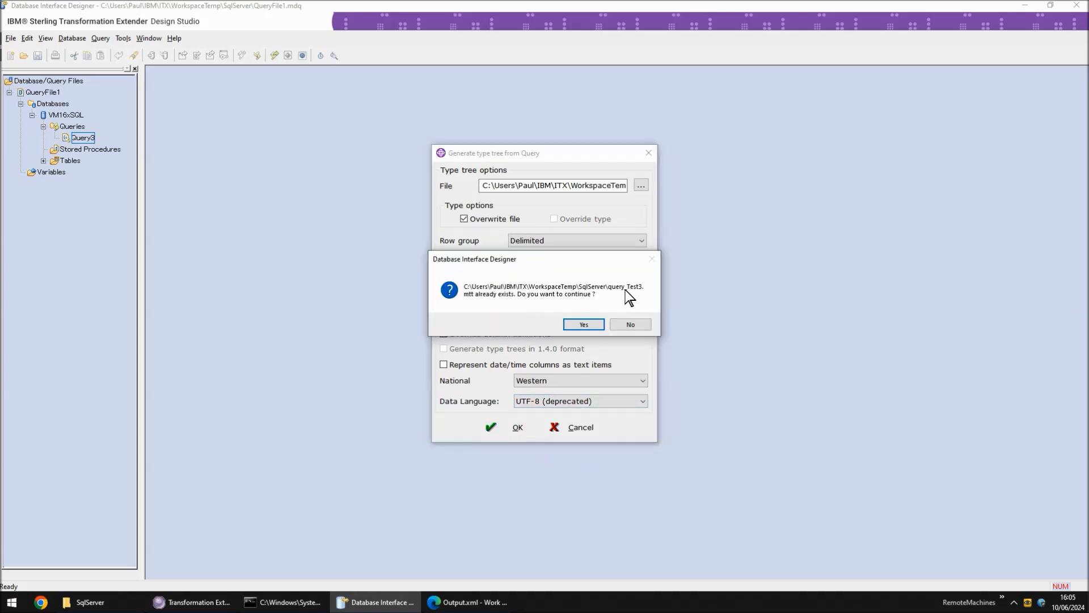
pyautogui.click(583, 322)
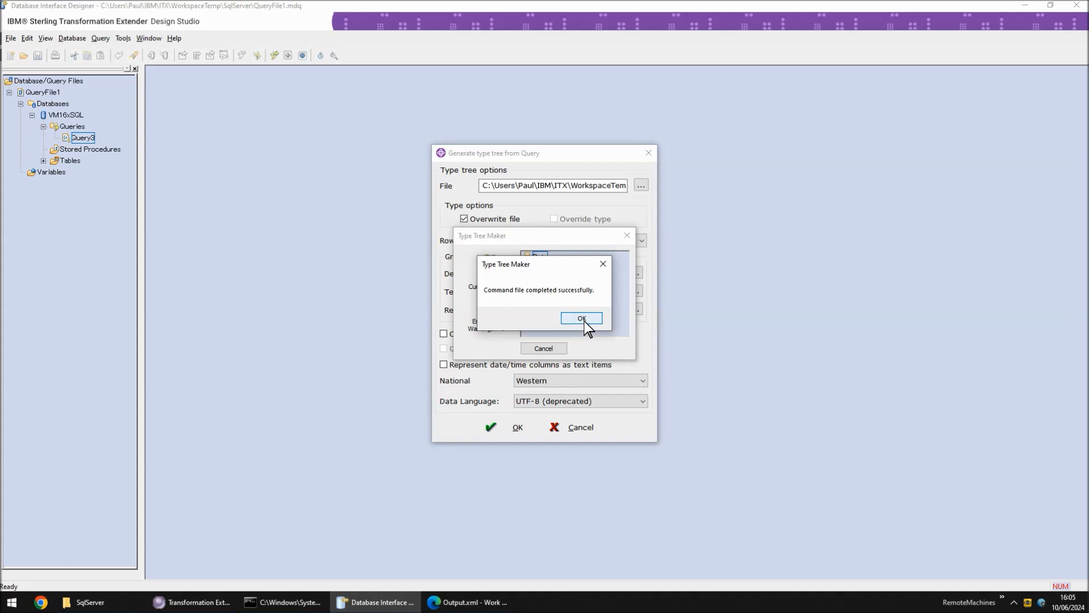
pyautogui.click(583, 320)
pyautogui.click(550, 347)
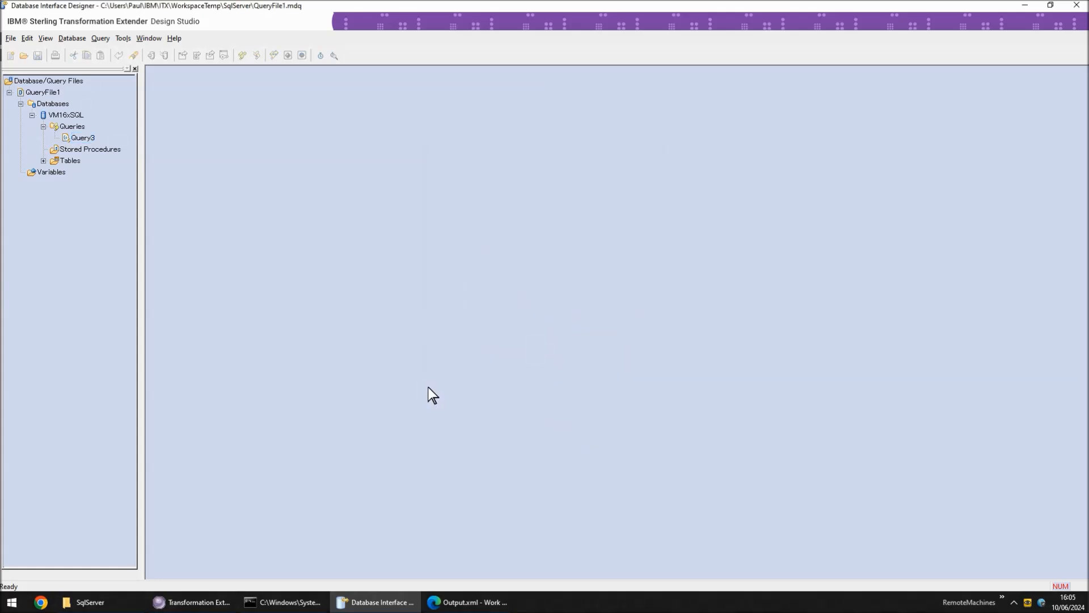
# Step: Return to Design Studio, then close and reopen Test.mms to reload the regenerated type tree
pyautogui.click(191, 602)
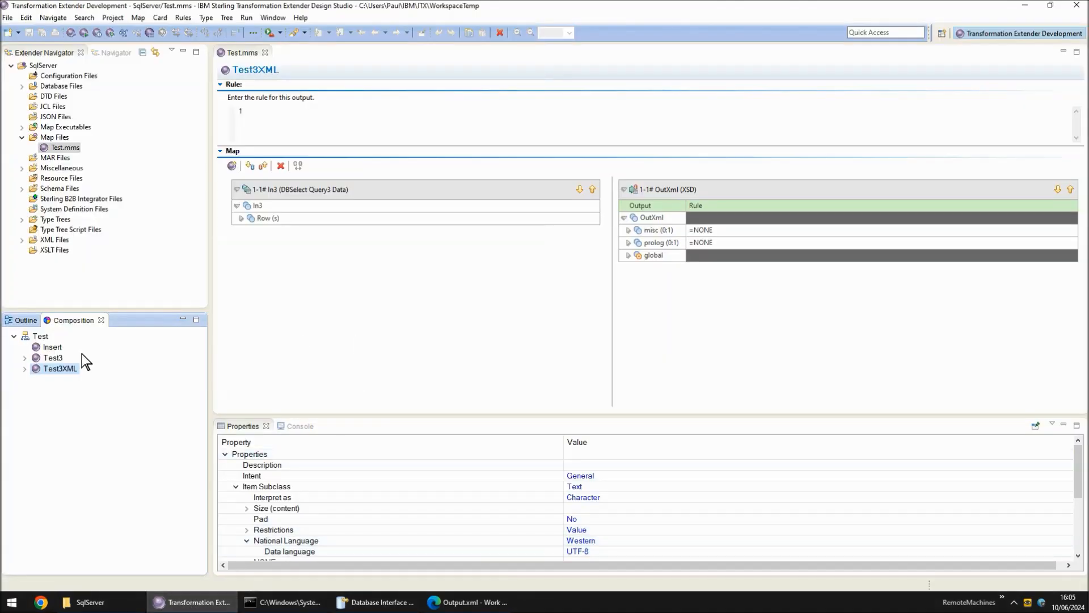
pyautogui.click(61, 356)
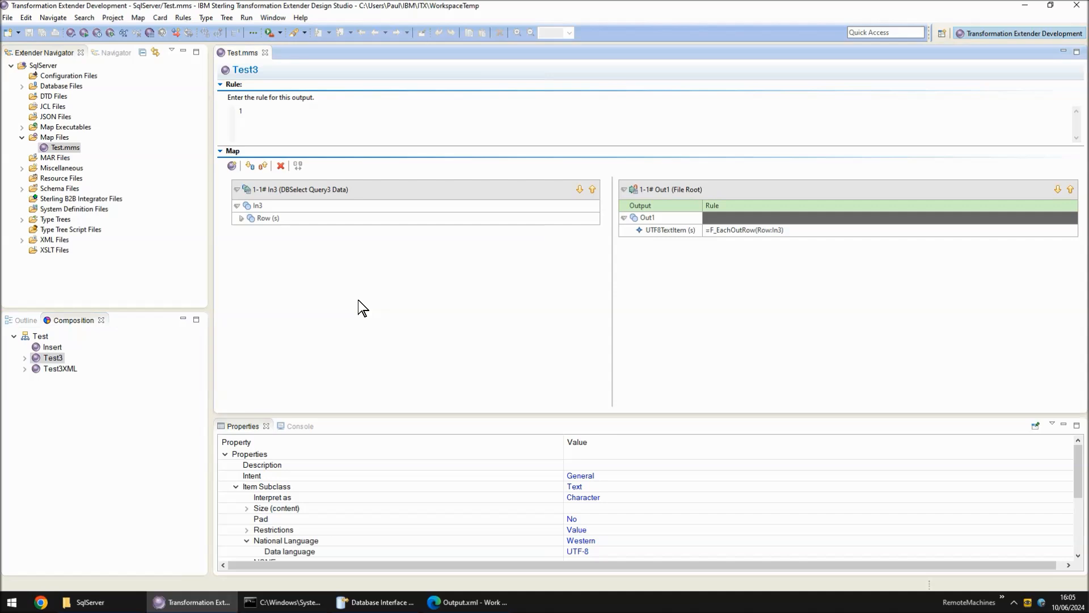
pyautogui.click(264, 52)
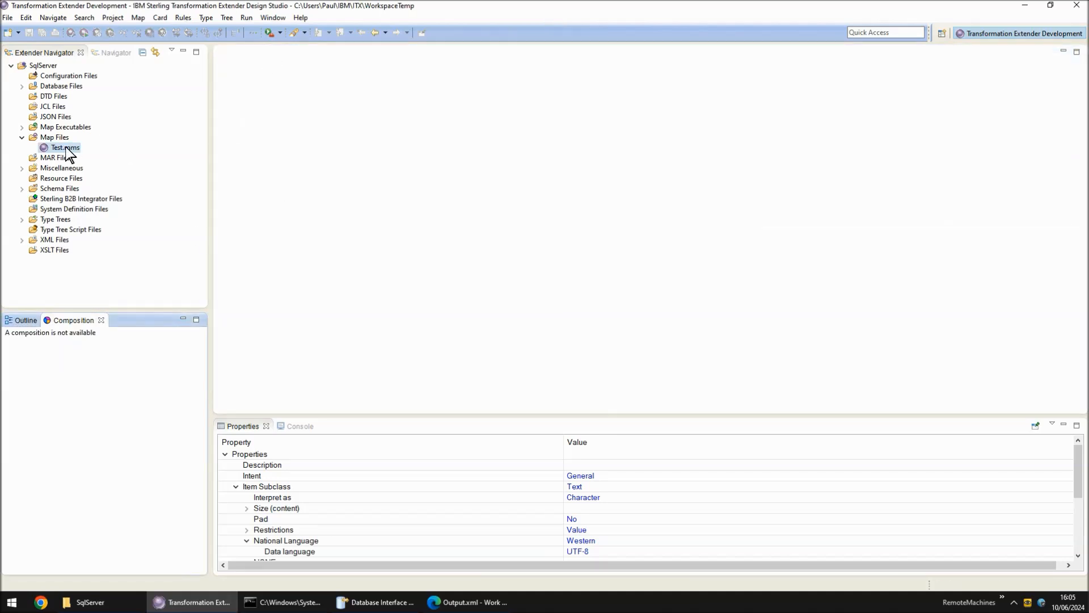
pyautogui.doubleClick(65, 148)
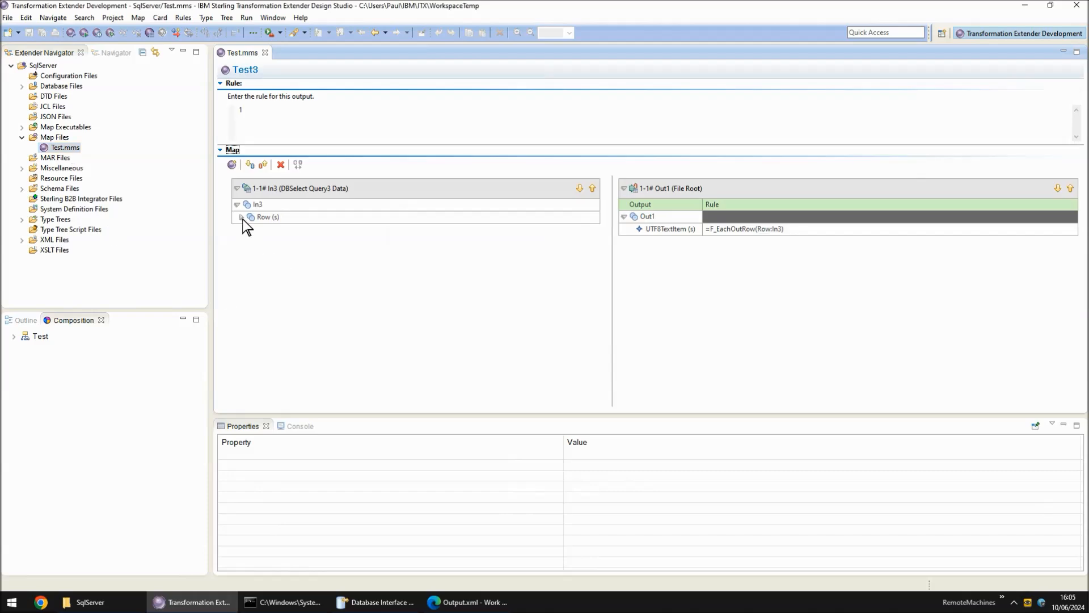
# Step: Expand Row in Test3's input card In3 and compare the data language properties of One Column and Out1's UTF8TextItem
pyautogui.click(243, 218)
pyautogui.click(14, 337)
pyautogui.click(51, 358)
pyautogui.click(276, 230)
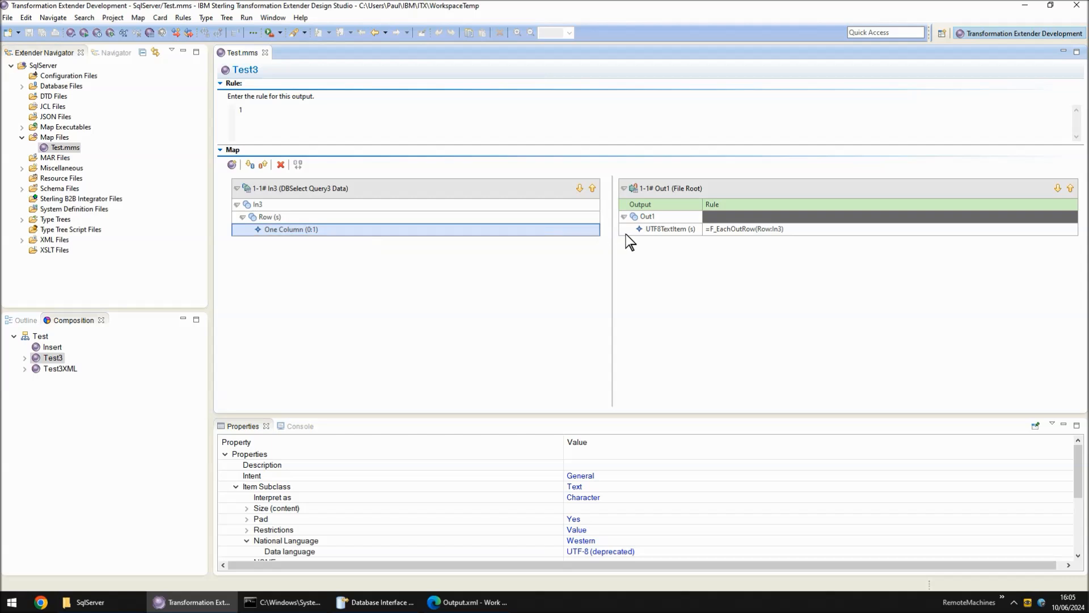
pyautogui.click(673, 231)
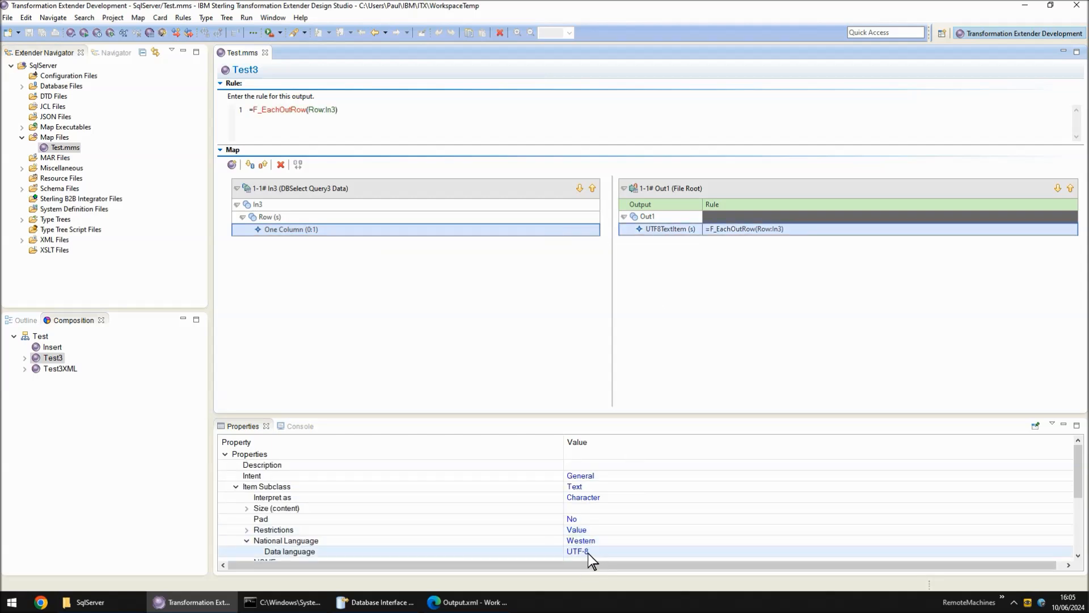
pyautogui.click(290, 229)
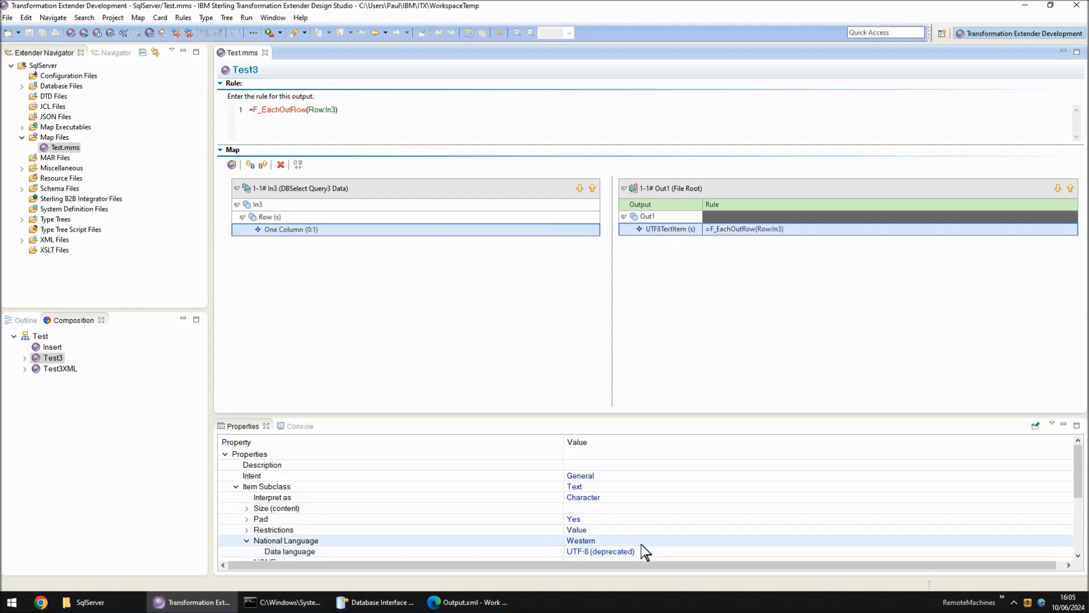
pyautogui.click(671, 229)
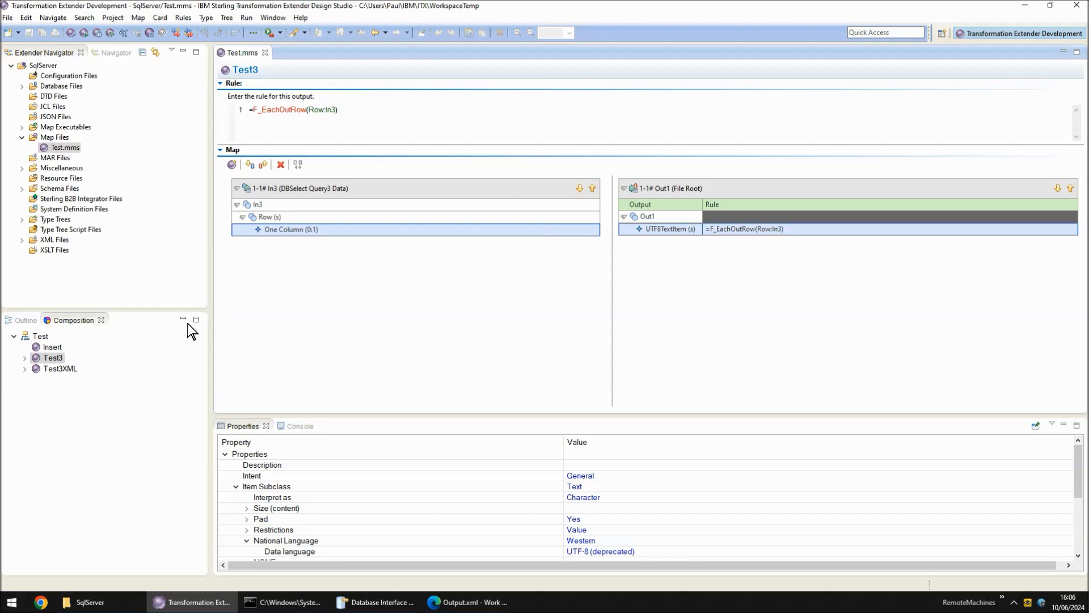
pyautogui.click(353, 323)
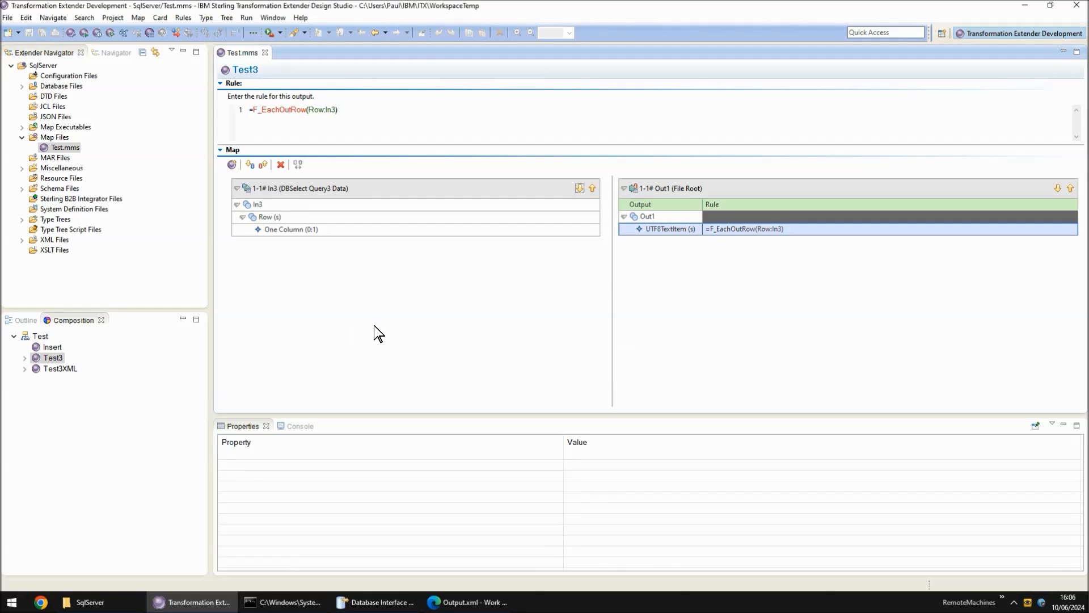
# Step: Switch to the SqlServer folder in File Explorer and view the first Mer_Test3 .bak file in Notepad to check its encoding
pyautogui.click(139, 602)
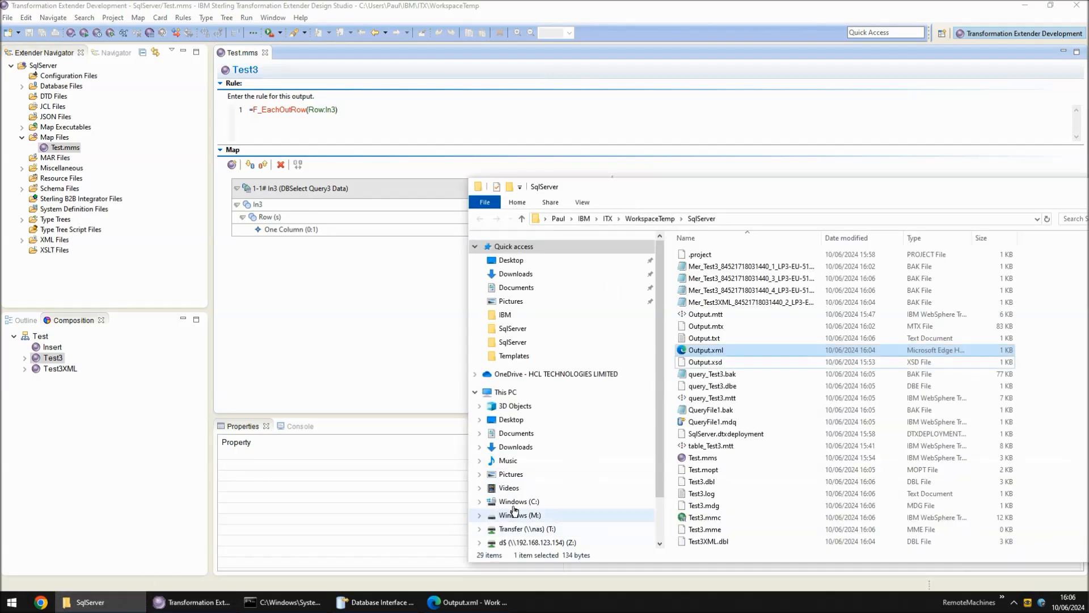
pyautogui.doubleClick(760, 264)
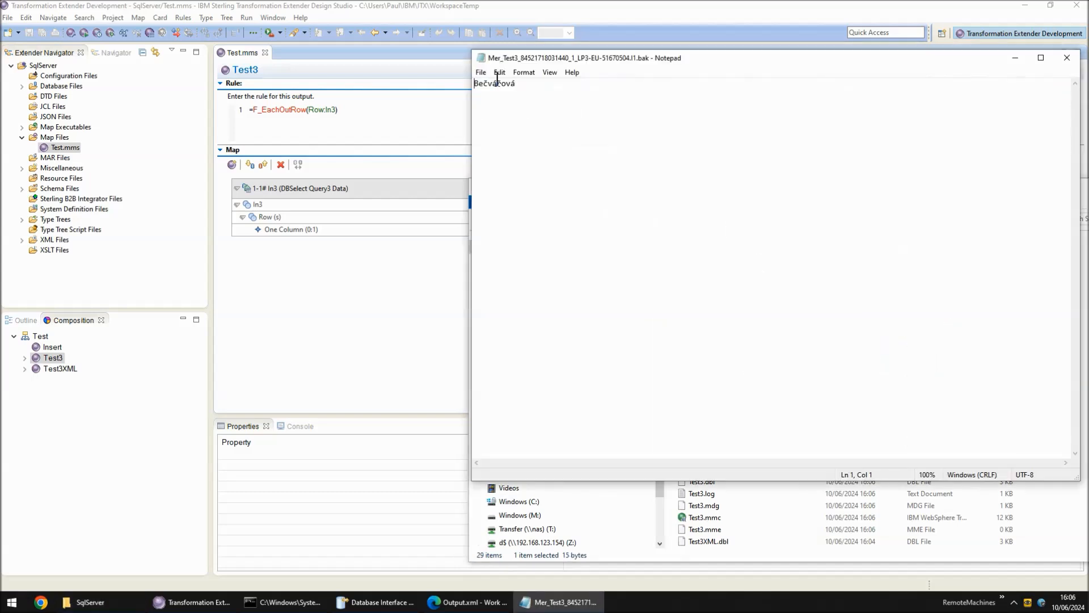
pyautogui.click(528, 103)
pyautogui.click(1065, 59)
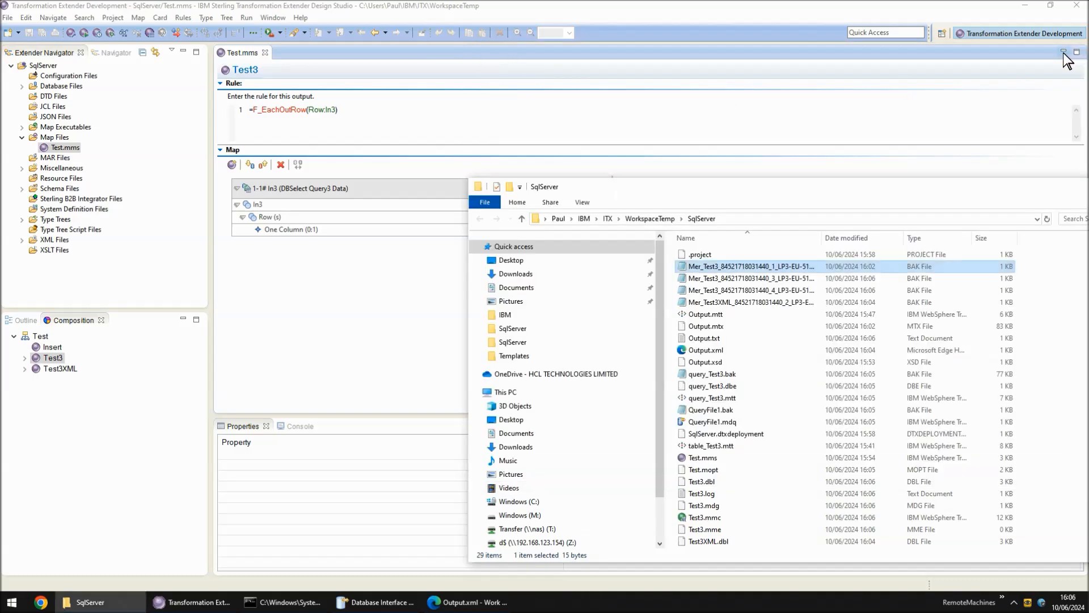
# Step: View Output.txt in Notepad and again in UltraEdit to compare how its special characters are encoded
pyautogui.doubleClick(713, 339)
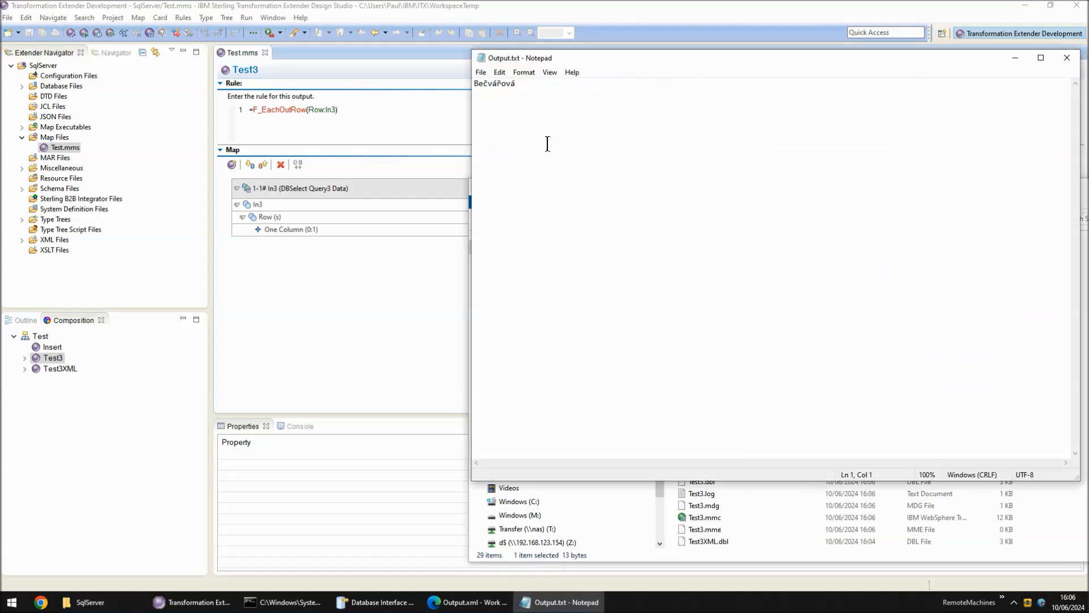
pyautogui.moveTo(516, 85); pyautogui.dragTo(465, 89)
pyautogui.click(1068, 57)
pyautogui.rightClick(717, 340)
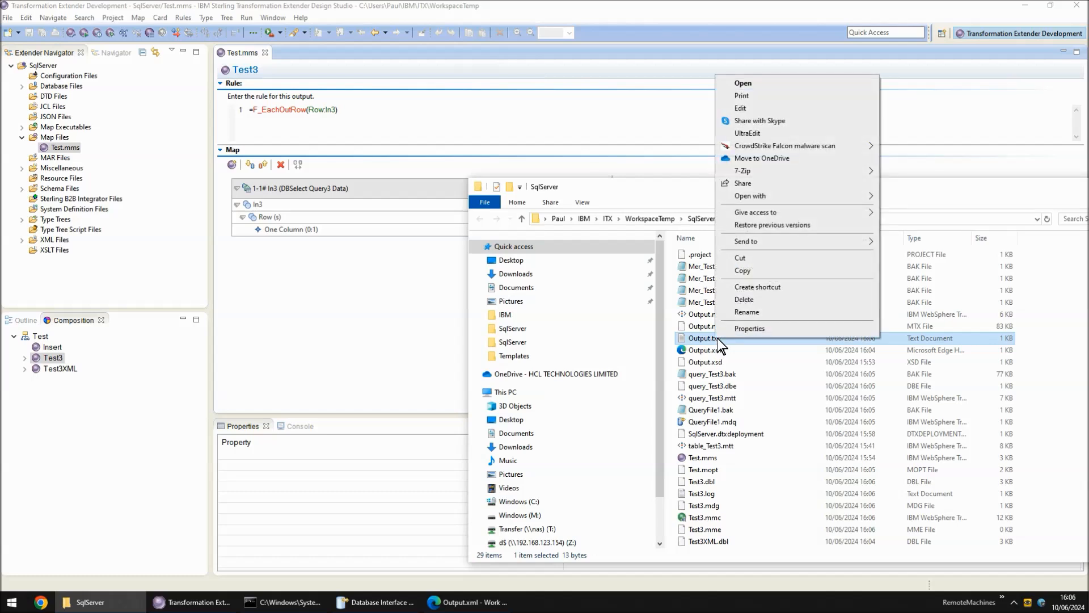
pyautogui.click(758, 134)
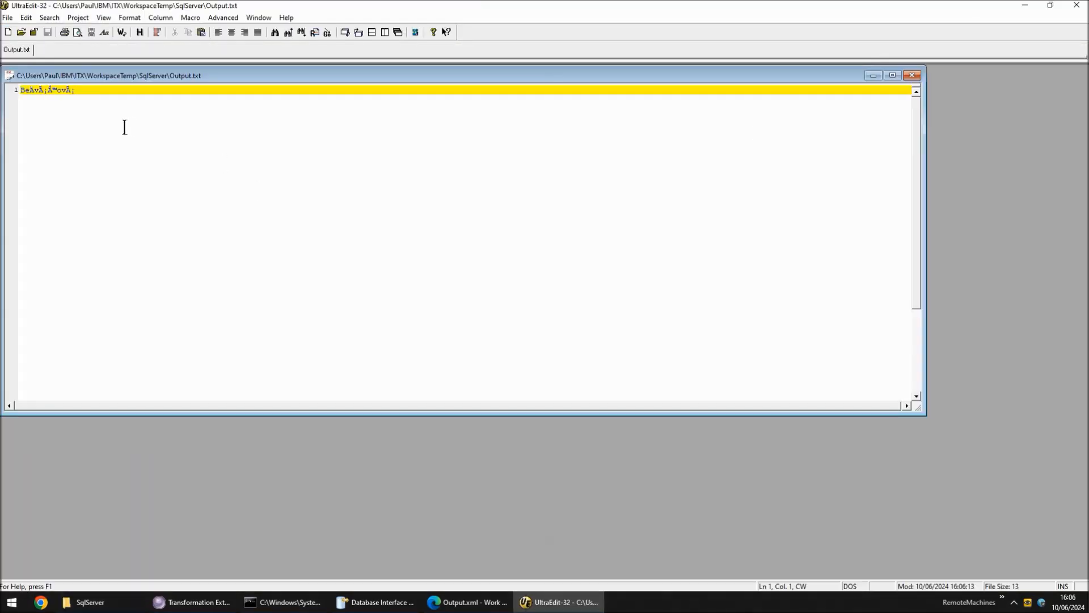
pyautogui.moveTo(92, 102); pyautogui.dragTo(22, 99)
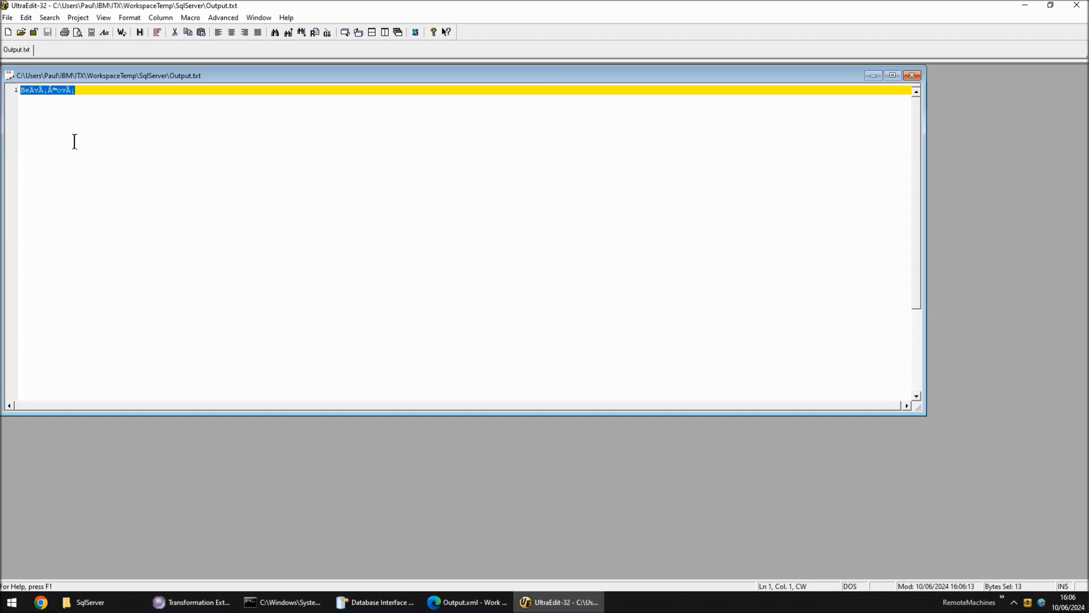
pyautogui.click(1076, 6)
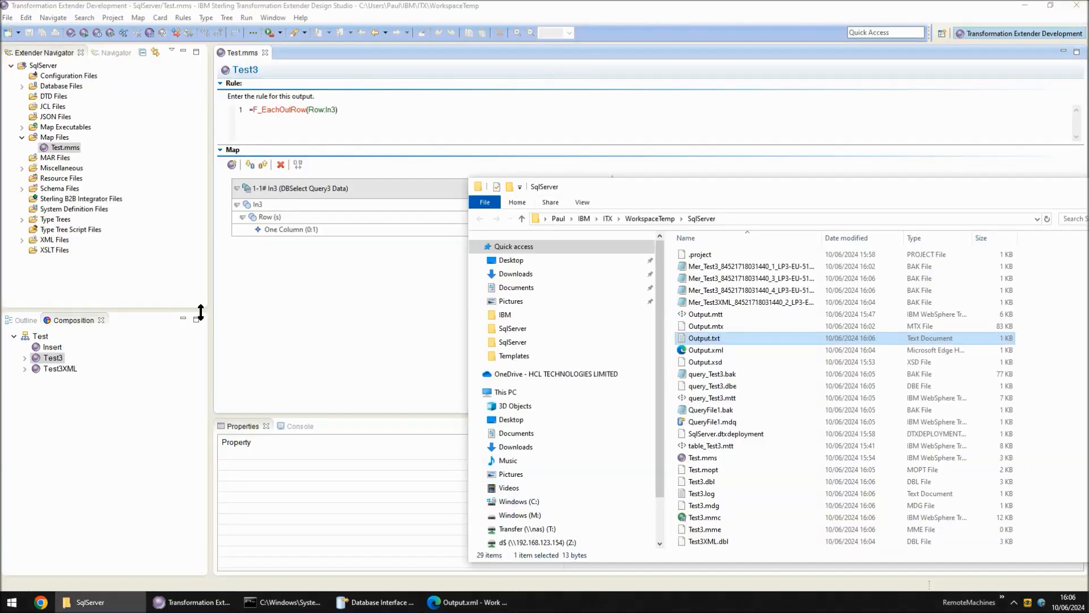
# Step: Run the Test3XML map in Design Studio, and reload Output.xml in the browser to check its character encoding
pyautogui.click(298, 328)
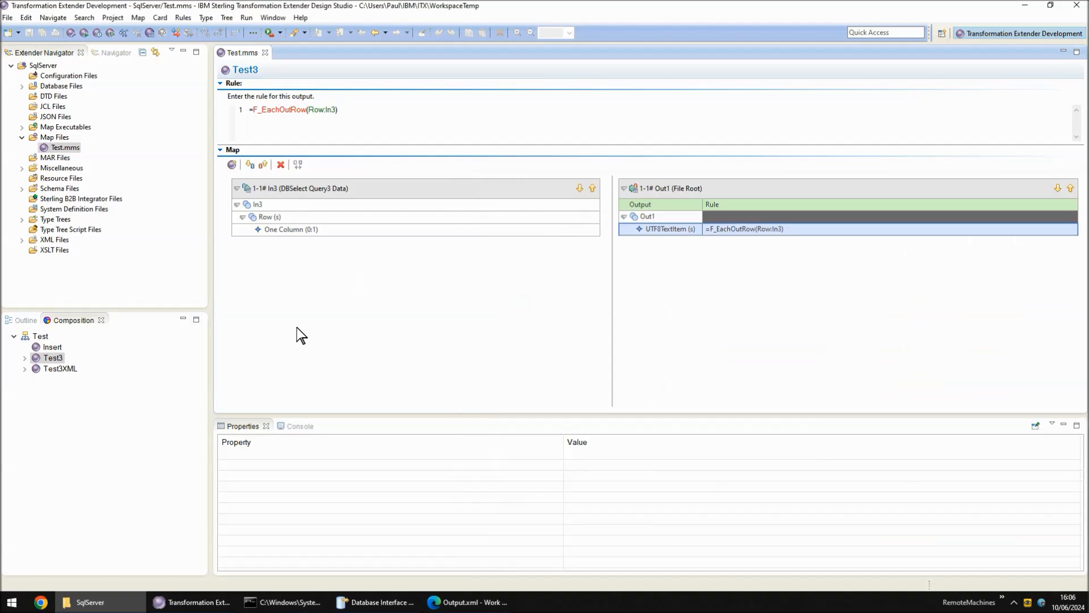
pyautogui.click(69, 370)
pyautogui.click(347, 334)
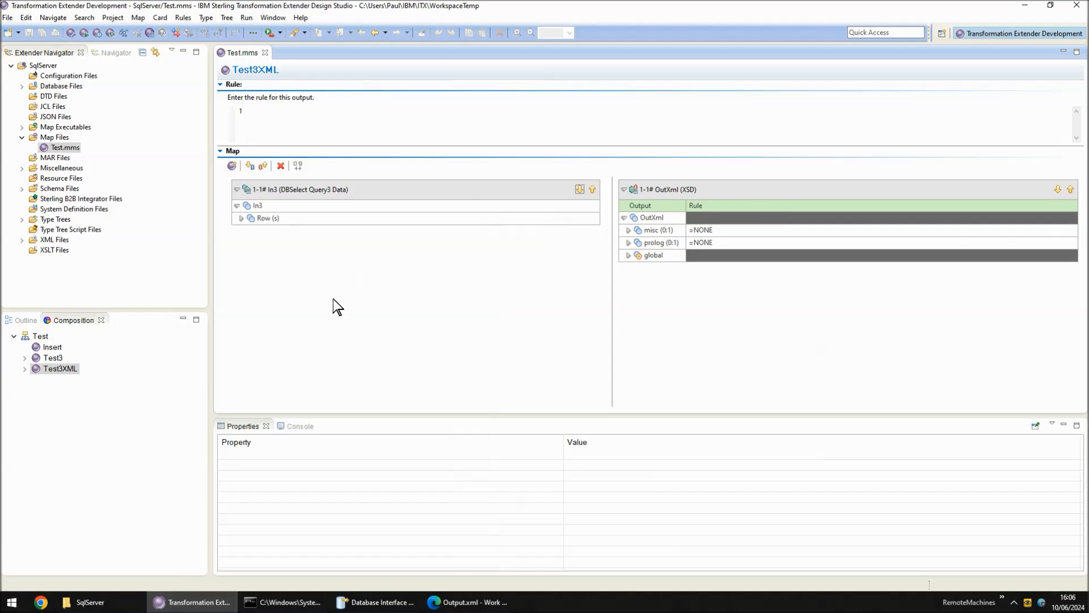
pyautogui.click(484, 602)
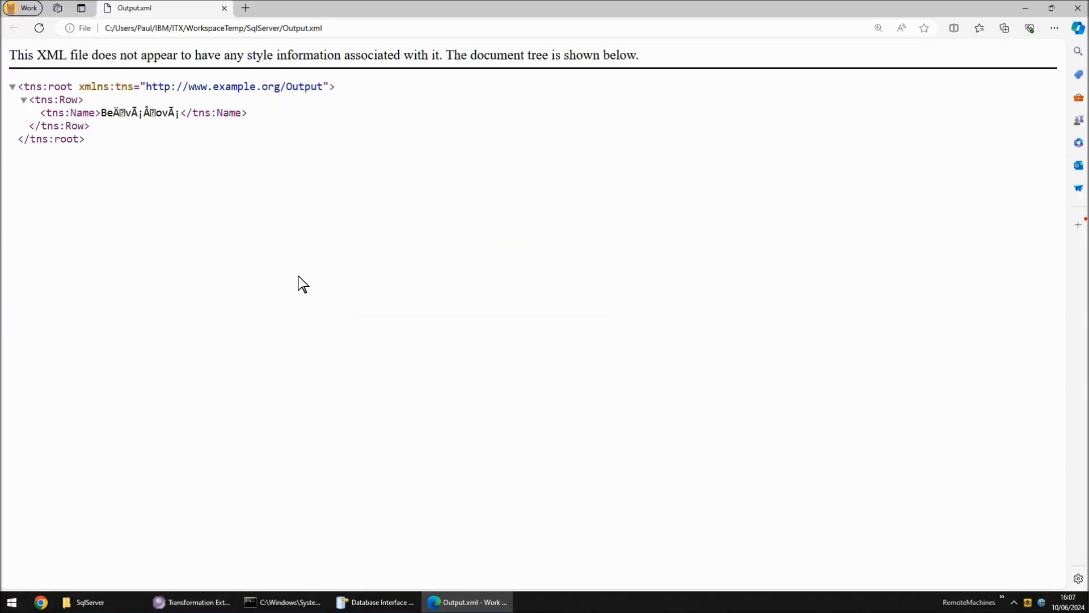
pyautogui.press('F5')
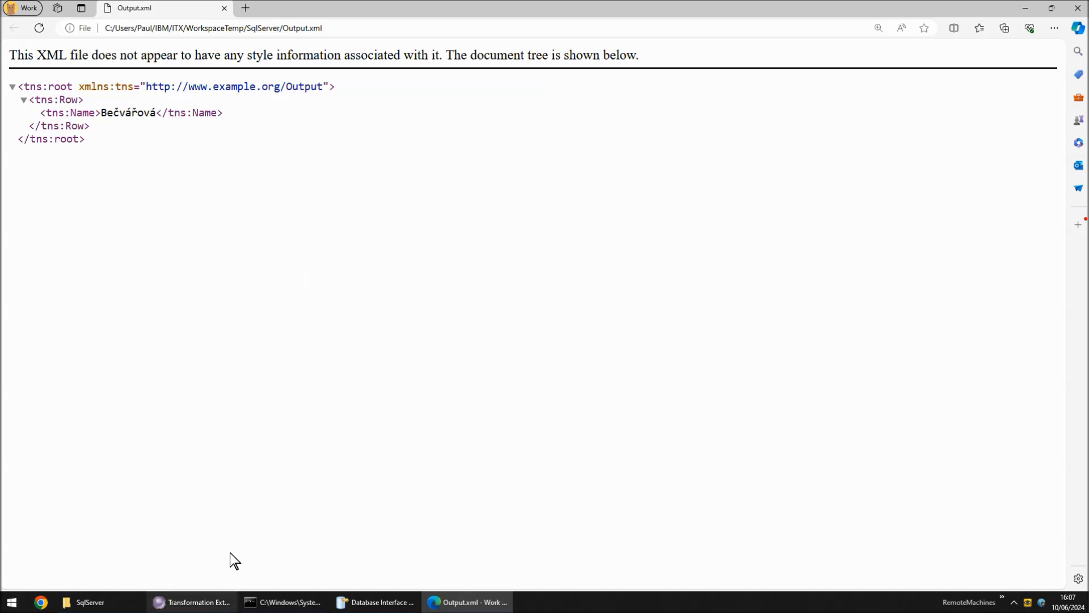
# Step: Return to Design Studio and examine the rule and data language of One Column under Row [1] in the Insert map's output
pyautogui.click(201, 602)
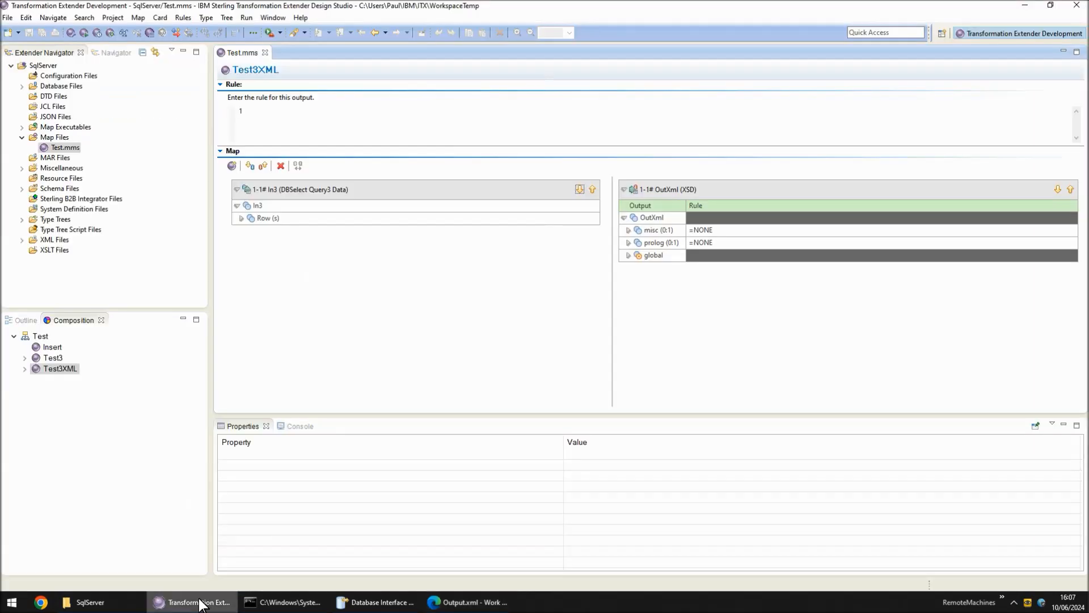
pyautogui.click(53, 348)
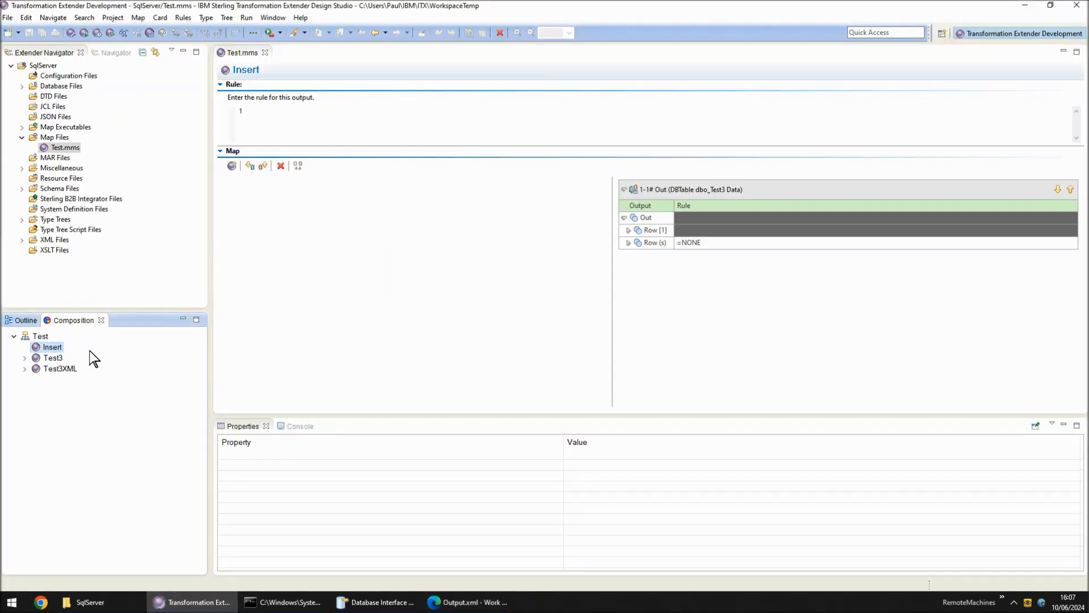
pyautogui.click(628, 230)
pyautogui.click(628, 230)
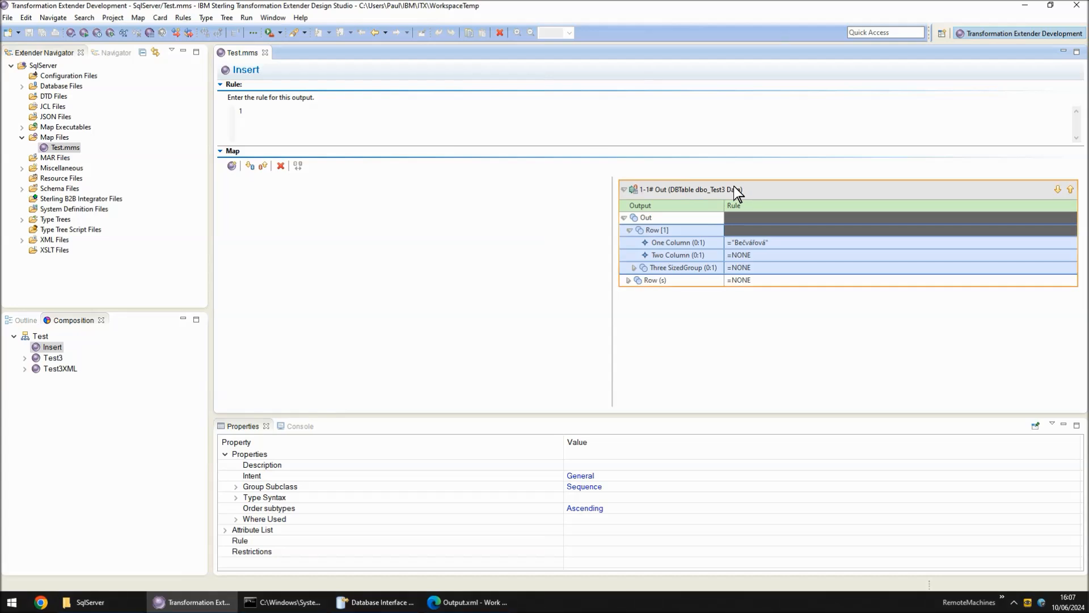
pyautogui.click(682, 243)
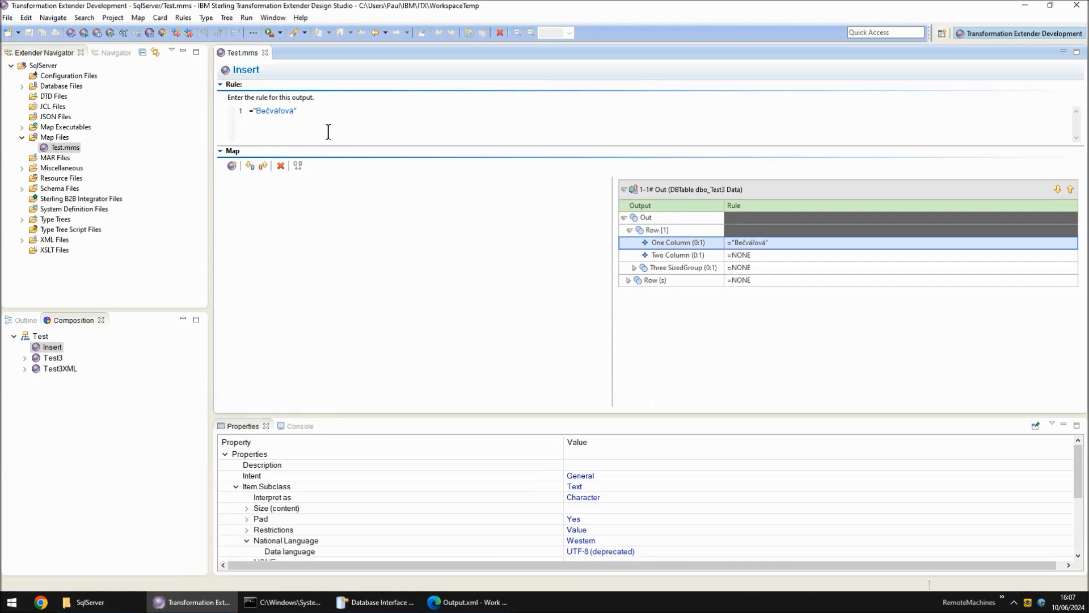
pyautogui.moveTo(326, 127); pyautogui.dragTo(248, 118)
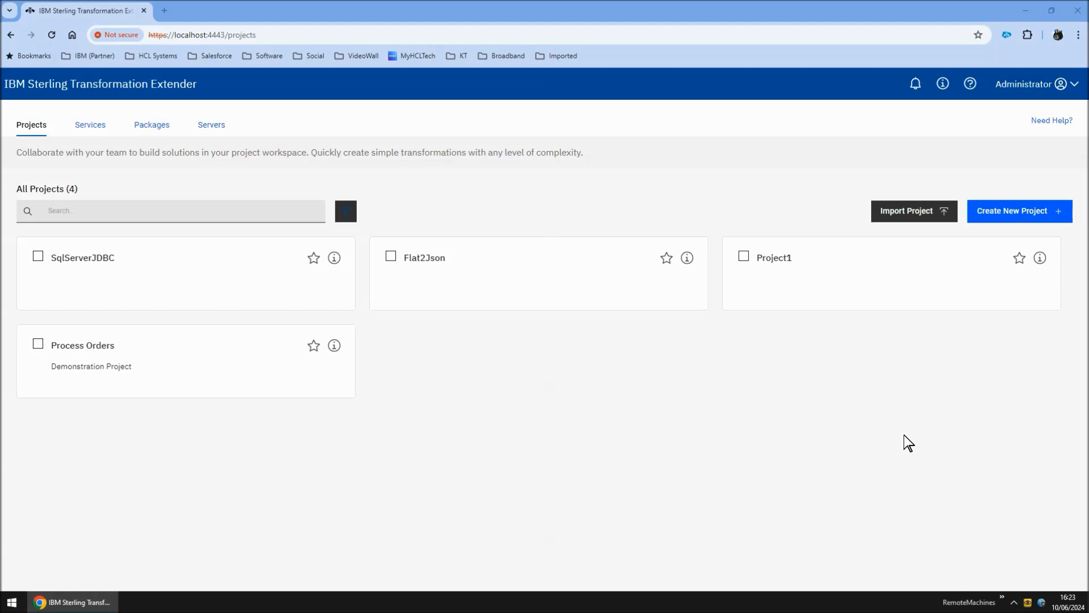
# Step: In the Transformation Extender web interface, open the SqlServerJDBC project and look through its schemas and connections
pyautogui.click(93, 261)
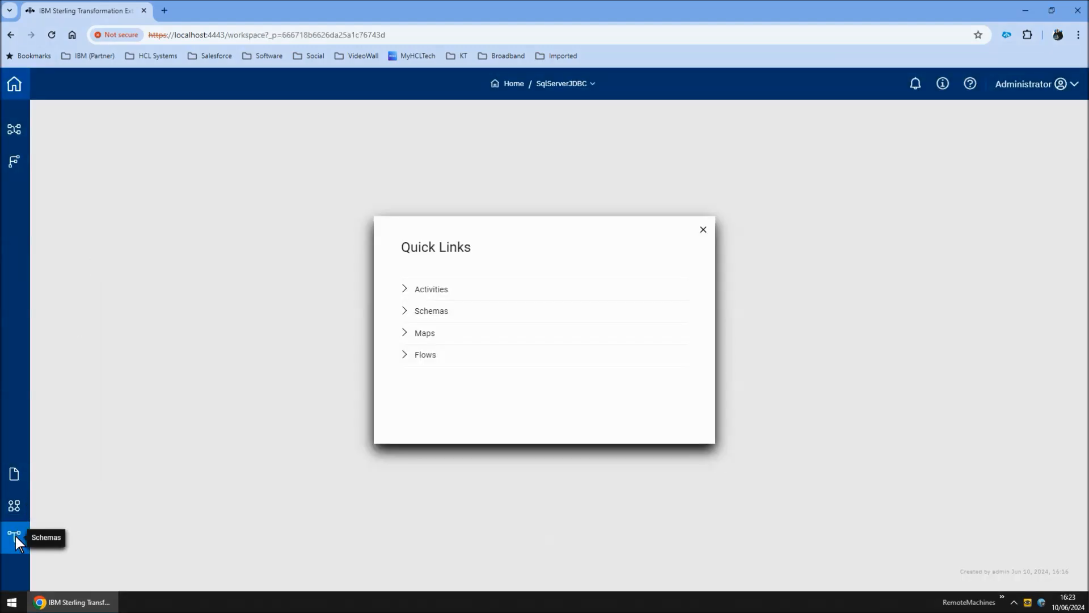
pyautogui.click(16, 536)
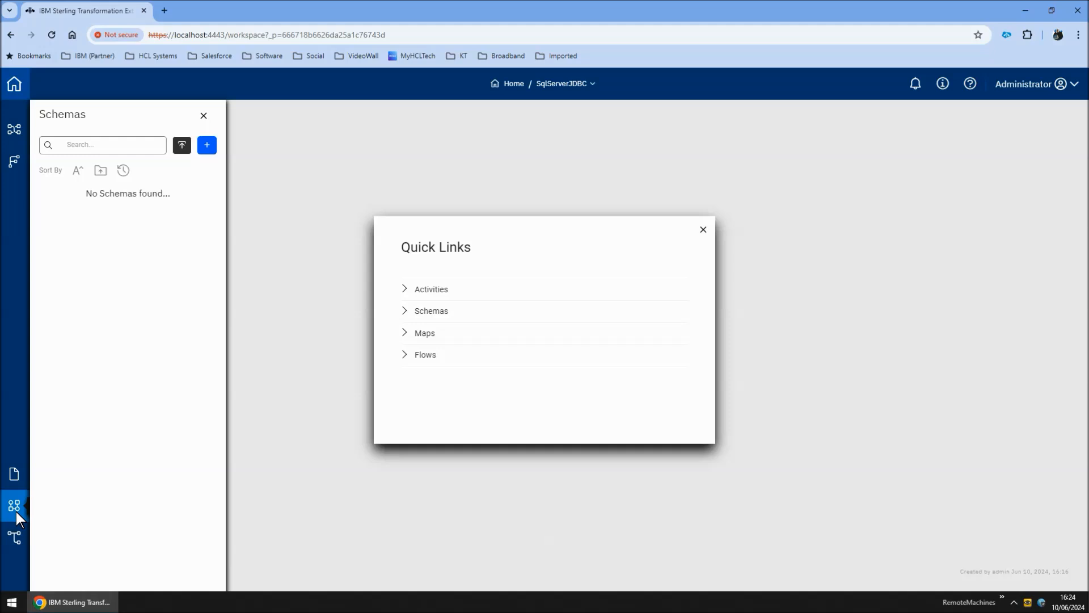
pyautogui.click(16, 510)
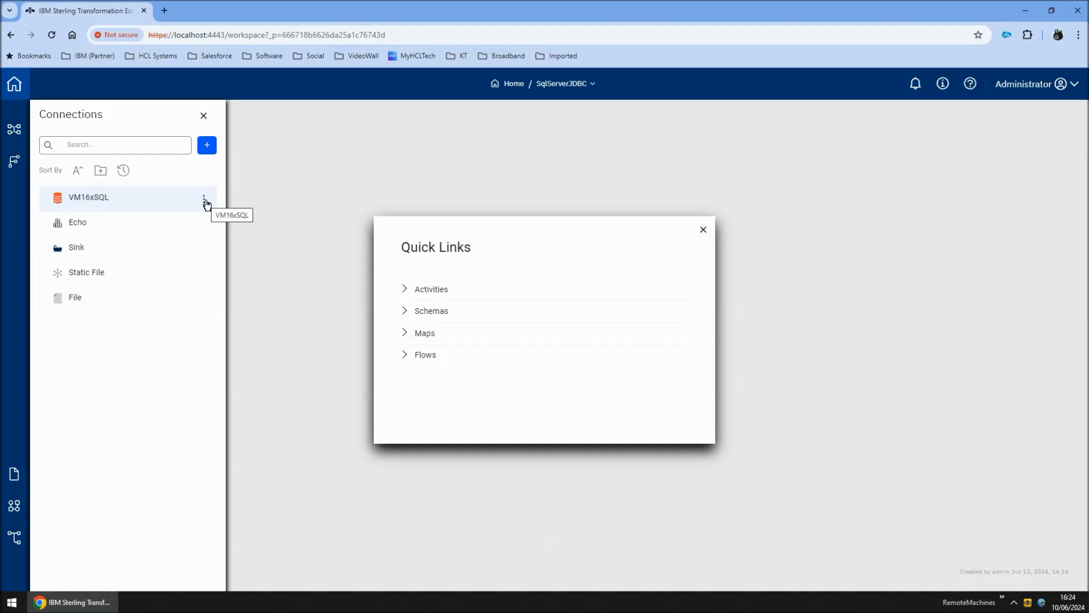
# Step: Begin a new Execute query action on the VM16xSQL connection with the query "select One from Test3"
pyautogui.click(205, 200)
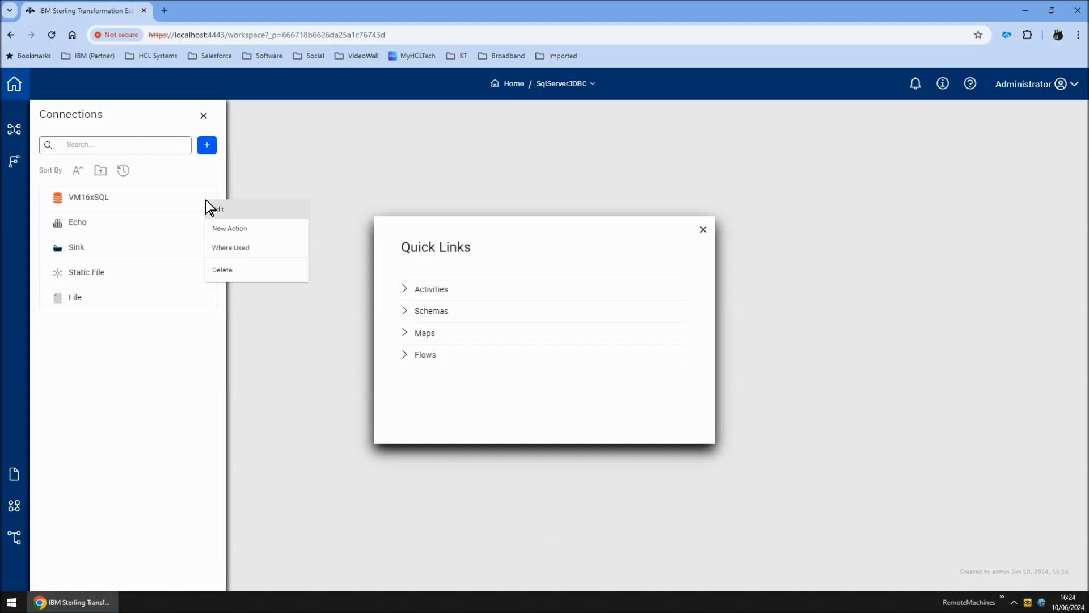
pyautogui.click(242, 231)
pyautogui.click(959, 194)
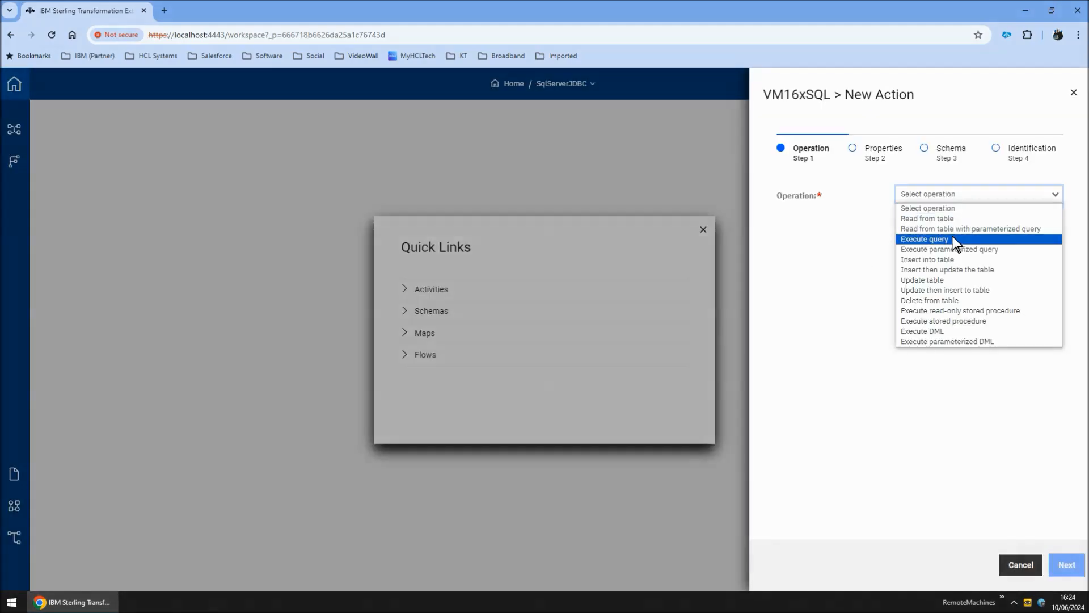
pyautogui.click(952, 238)
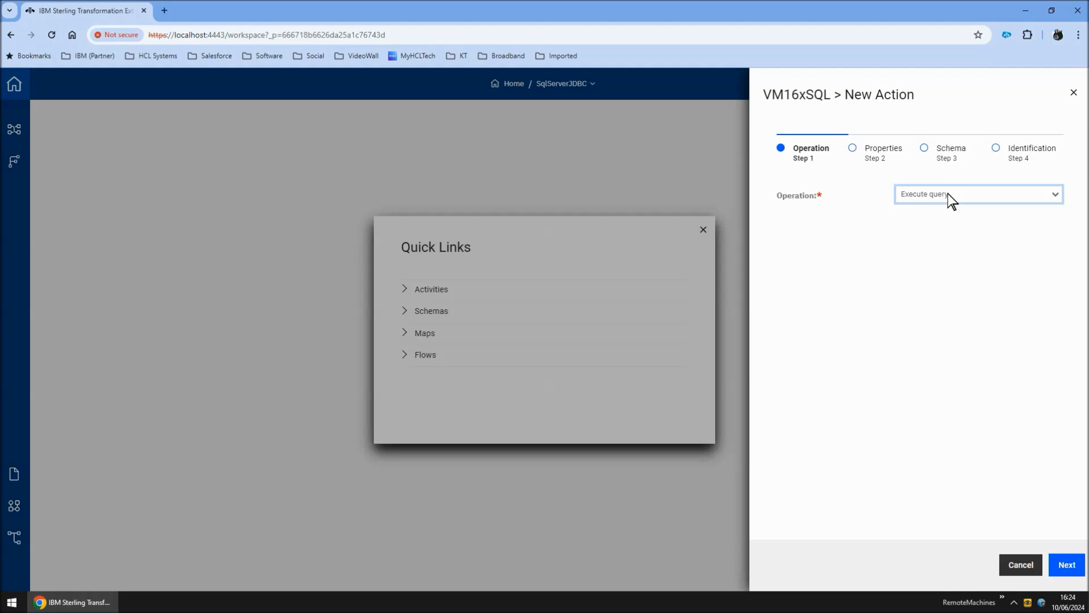
pyautogui.click(1067, 565)
pyautogui.click(947, 240)
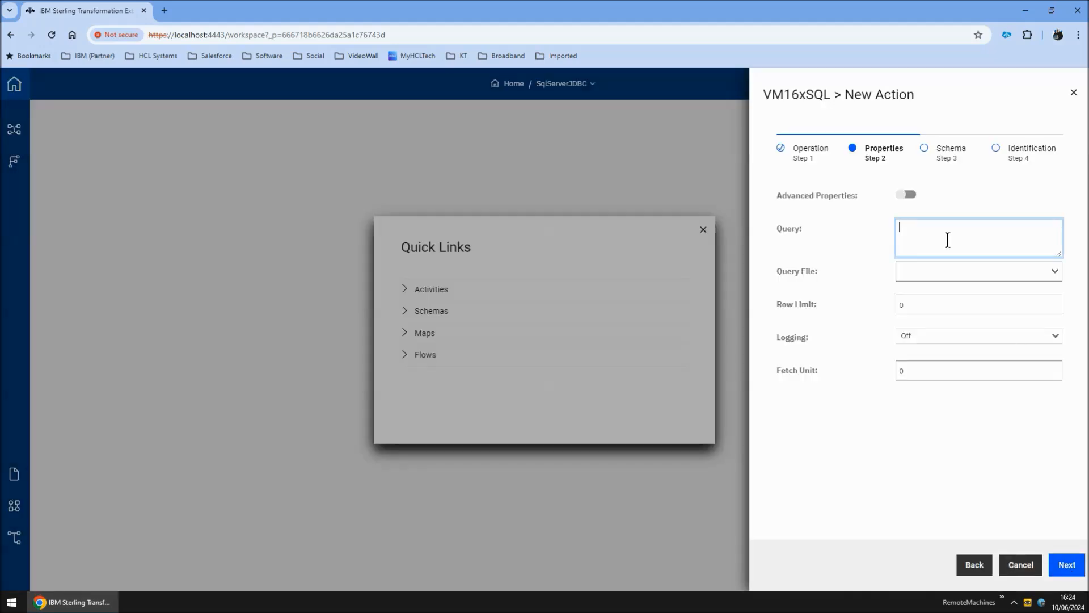
pyautogui.write('select One from Test3')
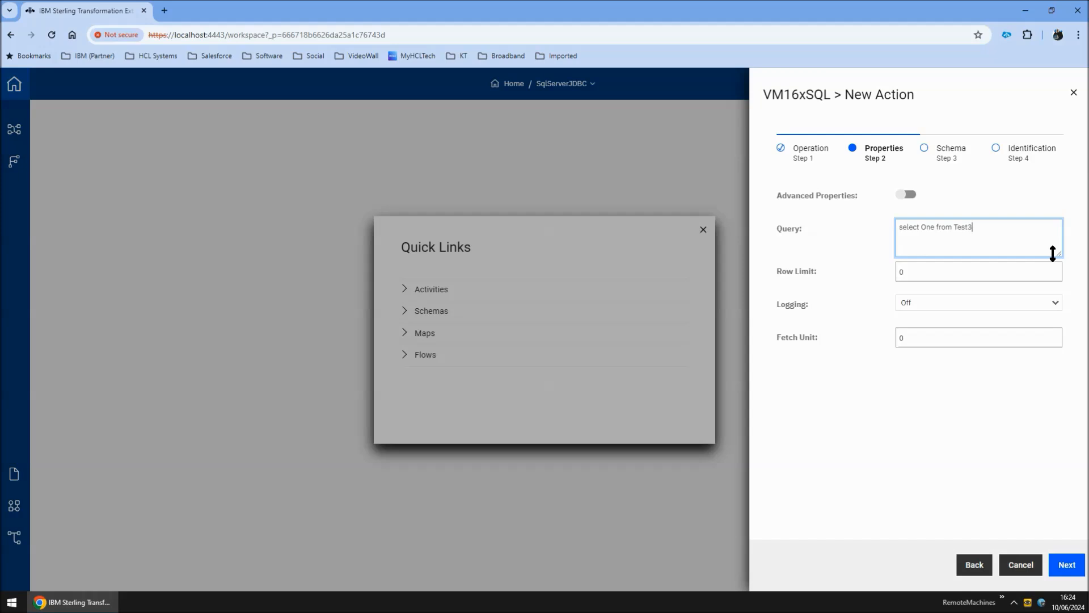
pyautogui.click(1066, 565)
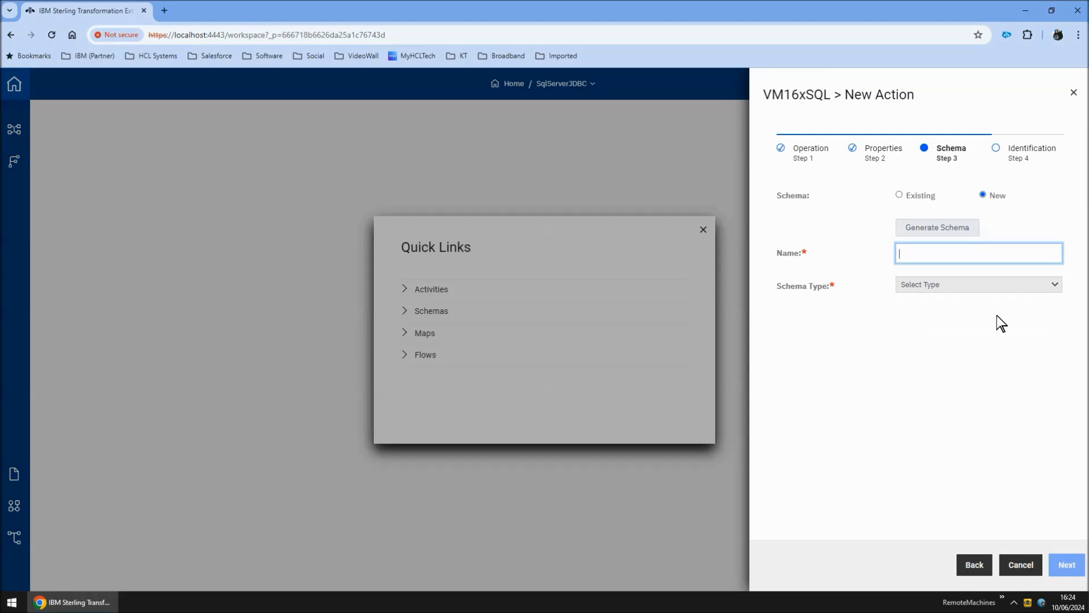
# Step: Generate a new schema named query_Test3 for the action, and save the action as Query3
pyautogui.write('query_Test3')
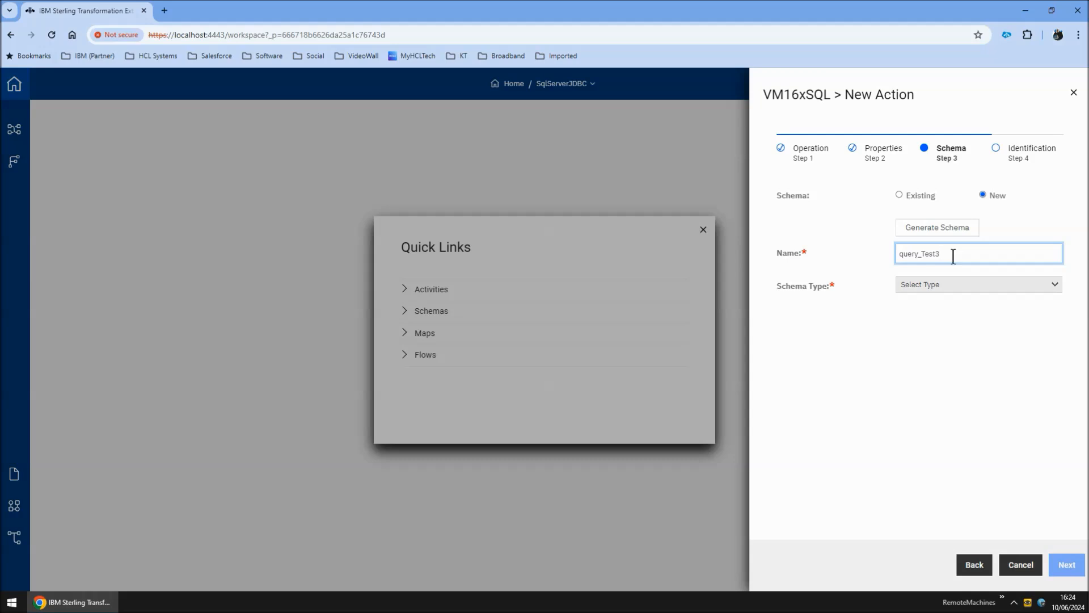
pyautogui.click(948, 227)
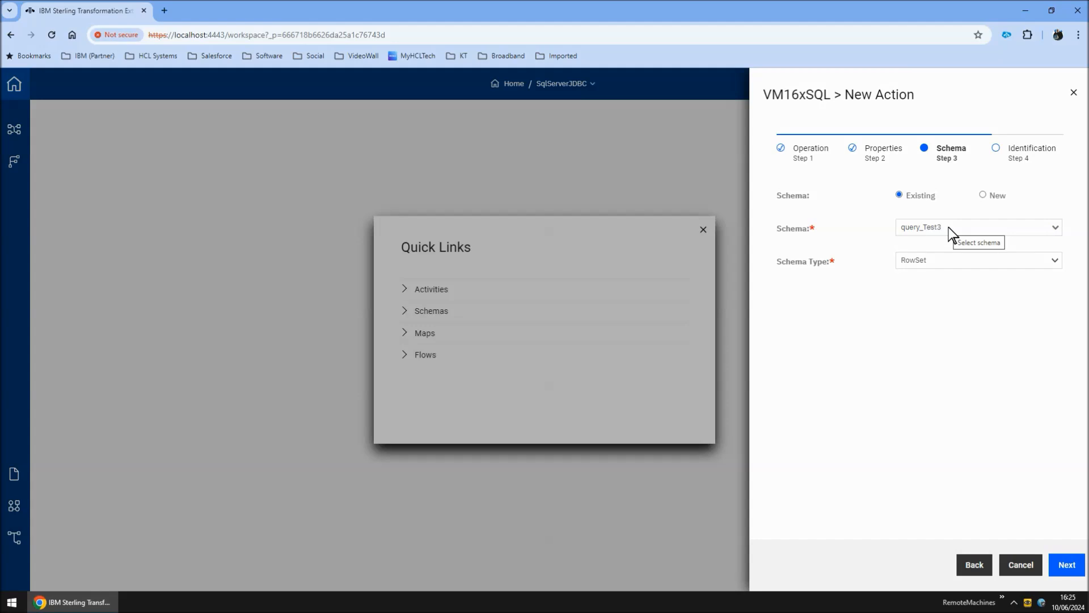
pyautogui.click(1066, 565)
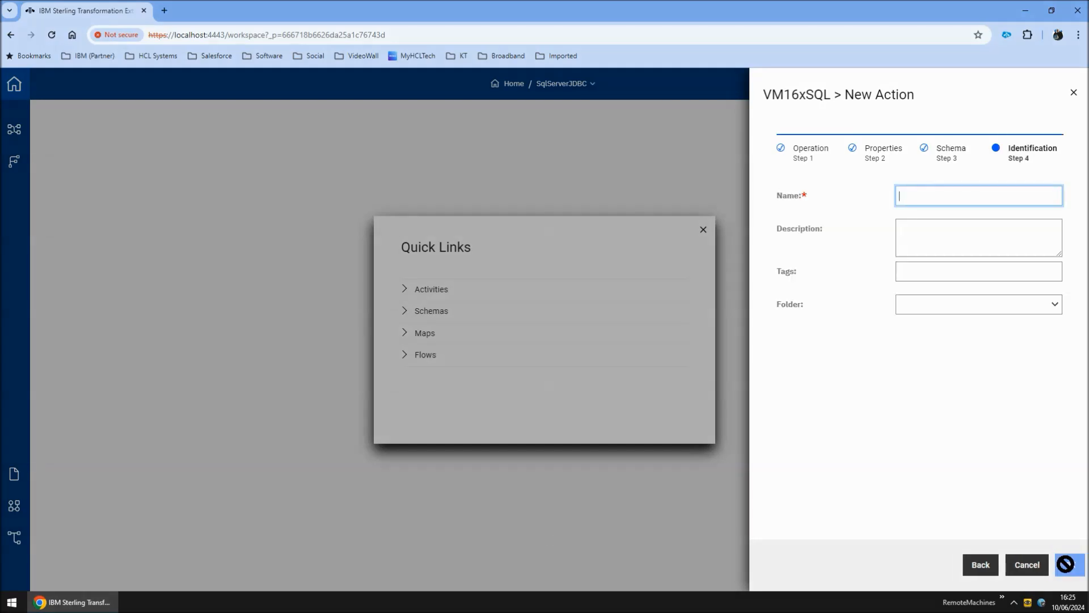
pyautogui.write('Query3')
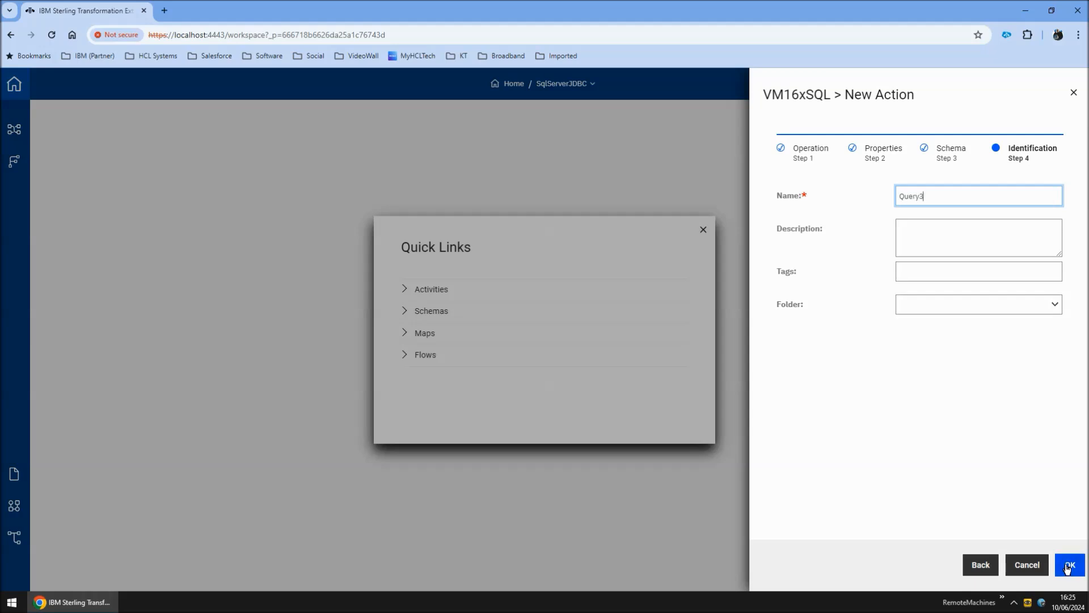
pyautogui.click(1071, 565)
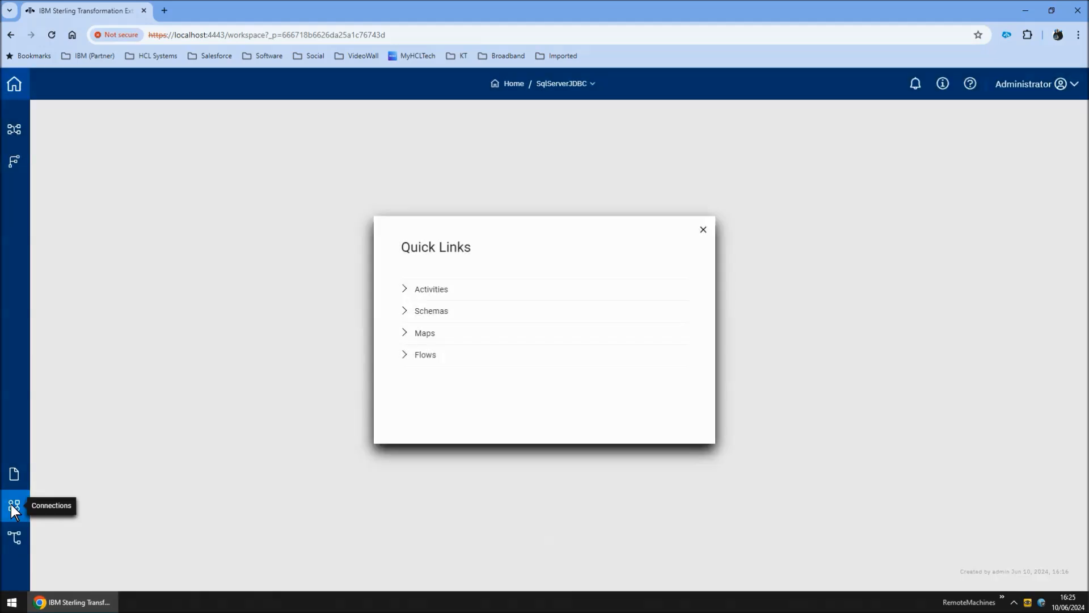
# Step: Check the actions under the VM16xSQL connection and open the query_Test3 schema
pyautogui.click(12, 505)
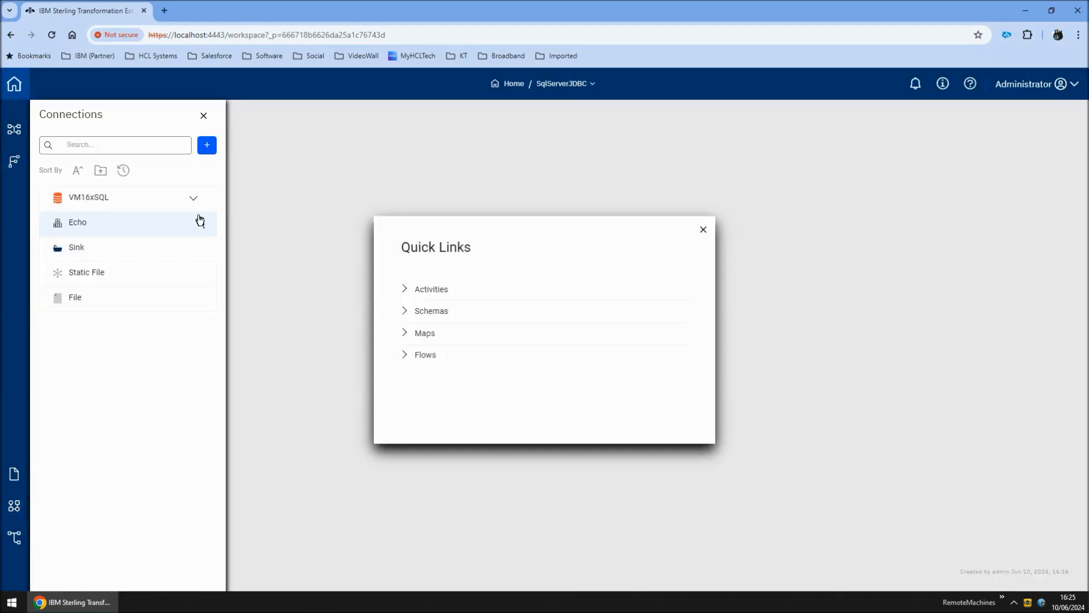
pyautogui.click(194, 198)
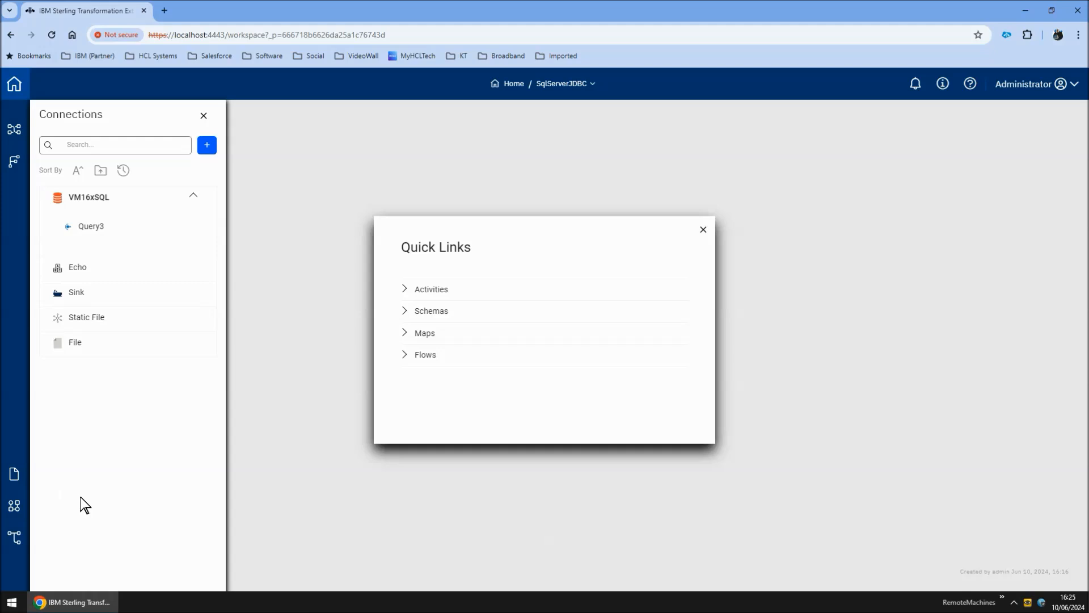
pyautogui.click(11, 540)
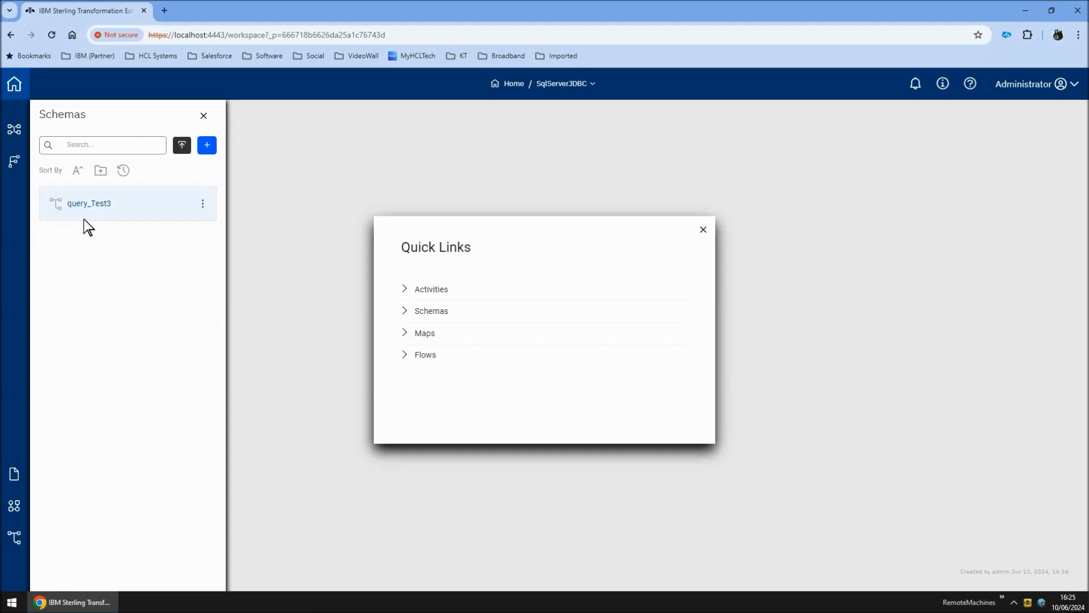
pyautogui.click(101, 206)
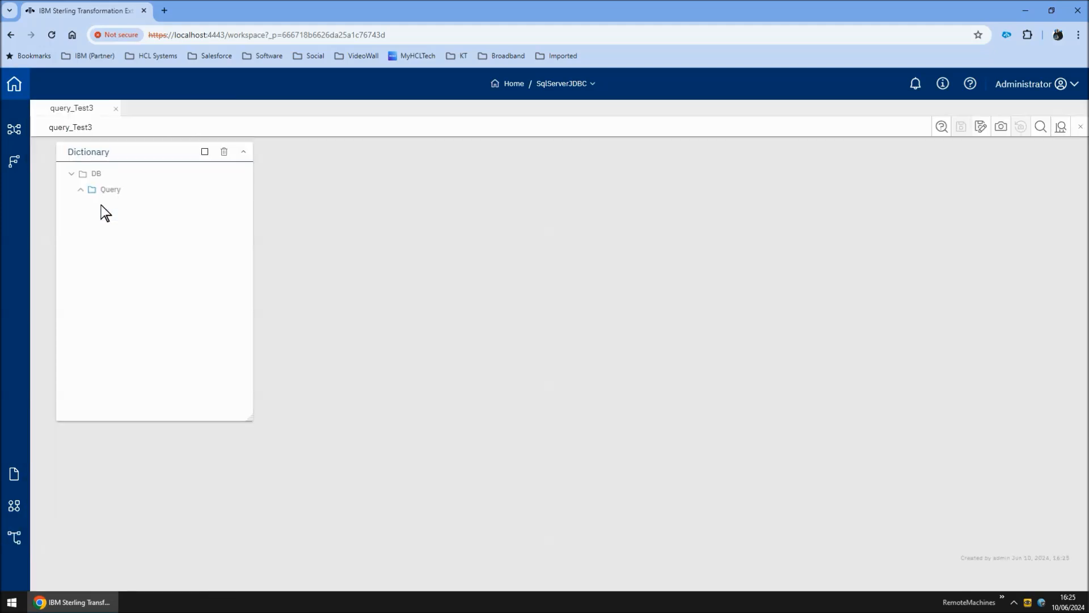
# Step: Show all properties of the item One under Query's Column category and set its Data Language to UTF-8 (deprecated)
pyautogui.click(80, 190)
pyautogui.click(90, 206)
pyautogui.click(124, 221)
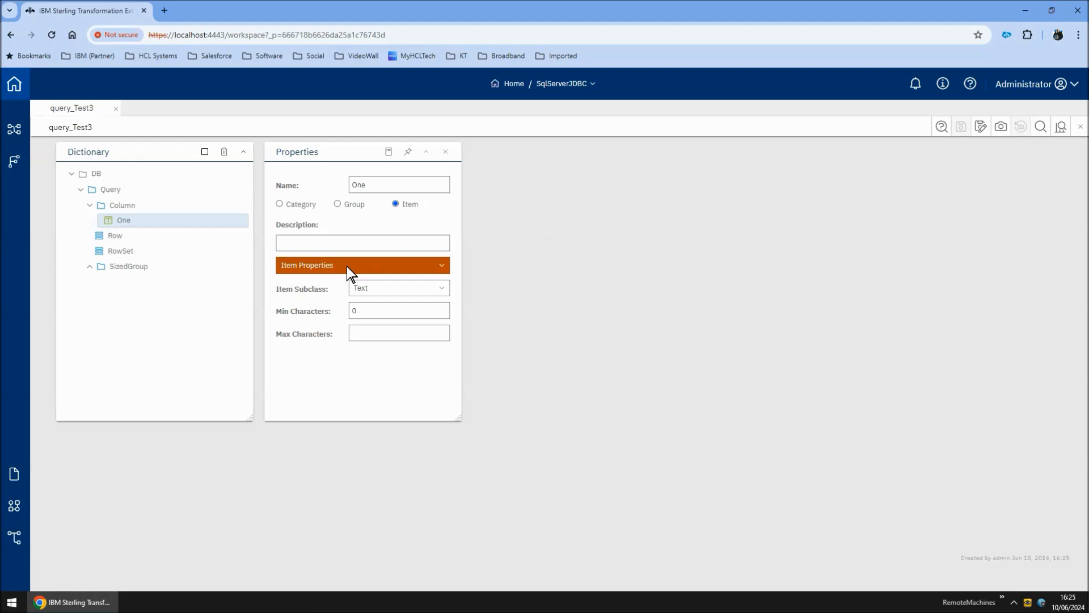
pyautogui.click(389, 152)
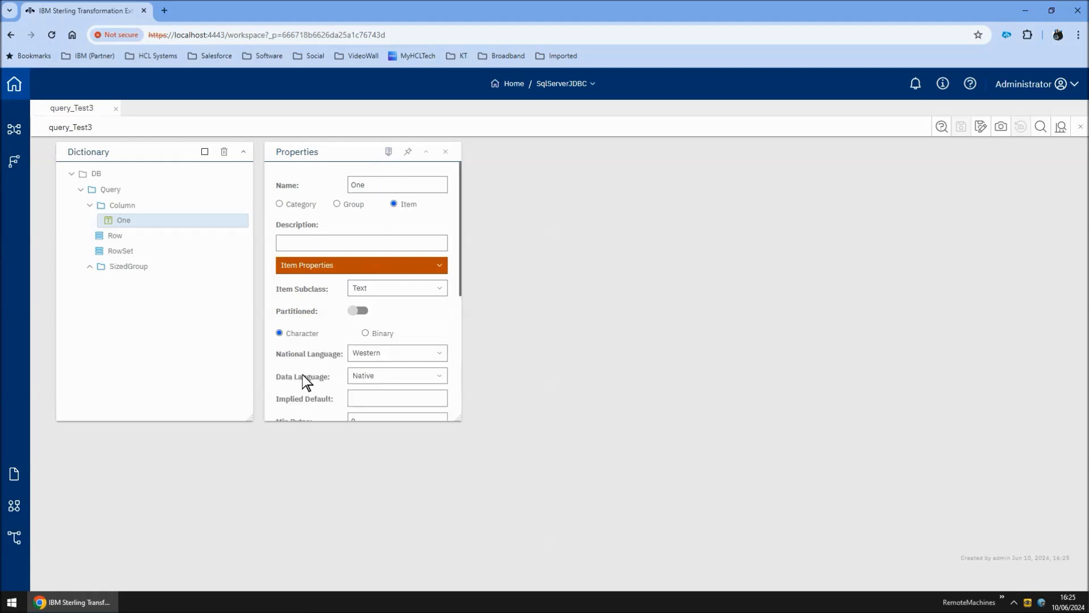
pyautogui.click(404, 378)
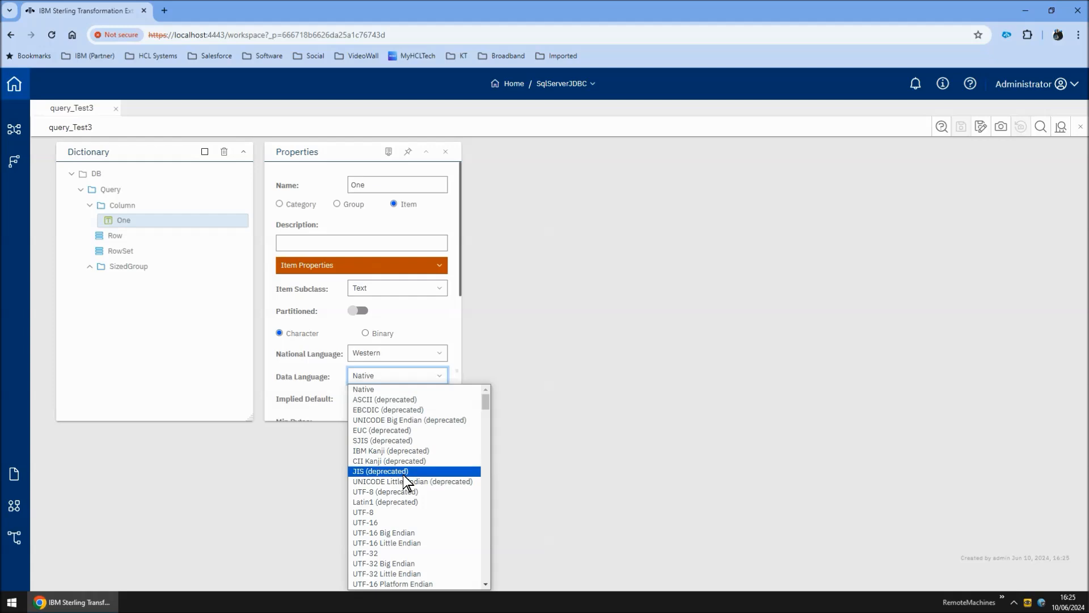
pyautogui.click(407, 492)
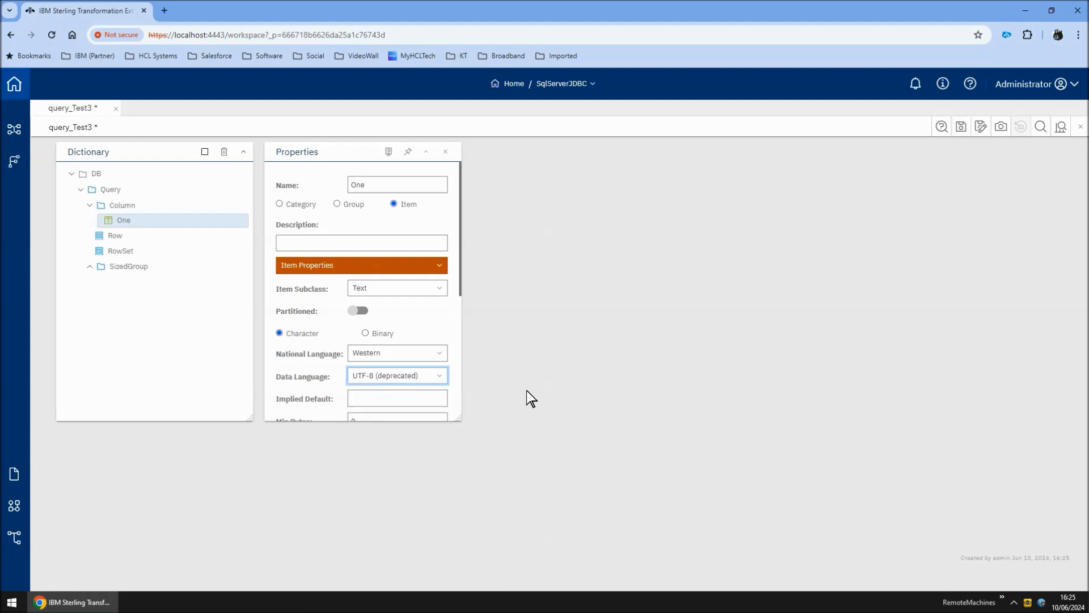